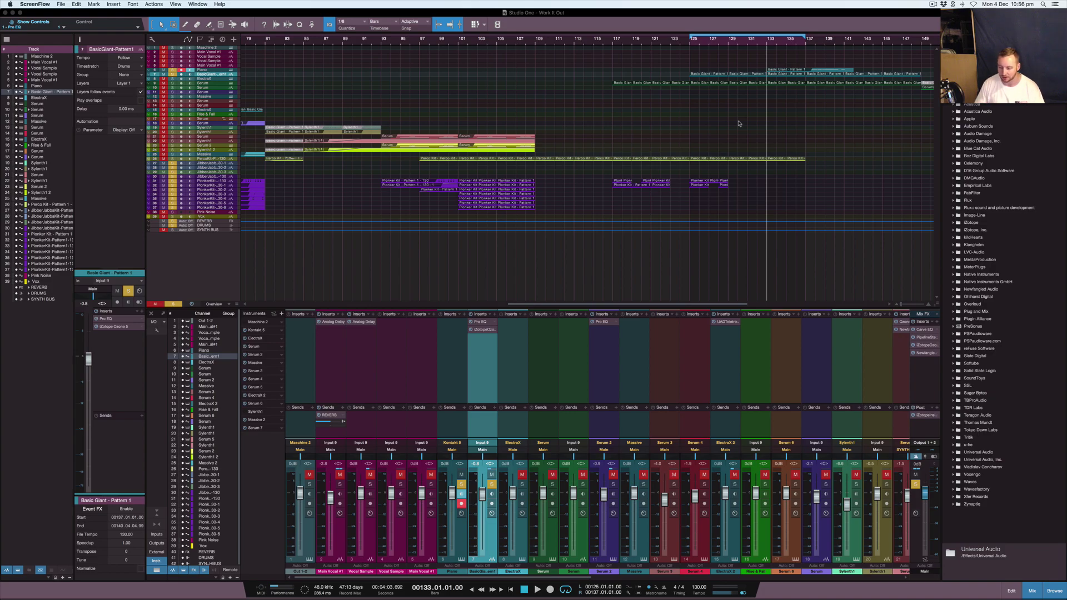
Step: Jump the song position to bar 125 and open Ozone 5 on the Basic Giant channel
click(691, 42)
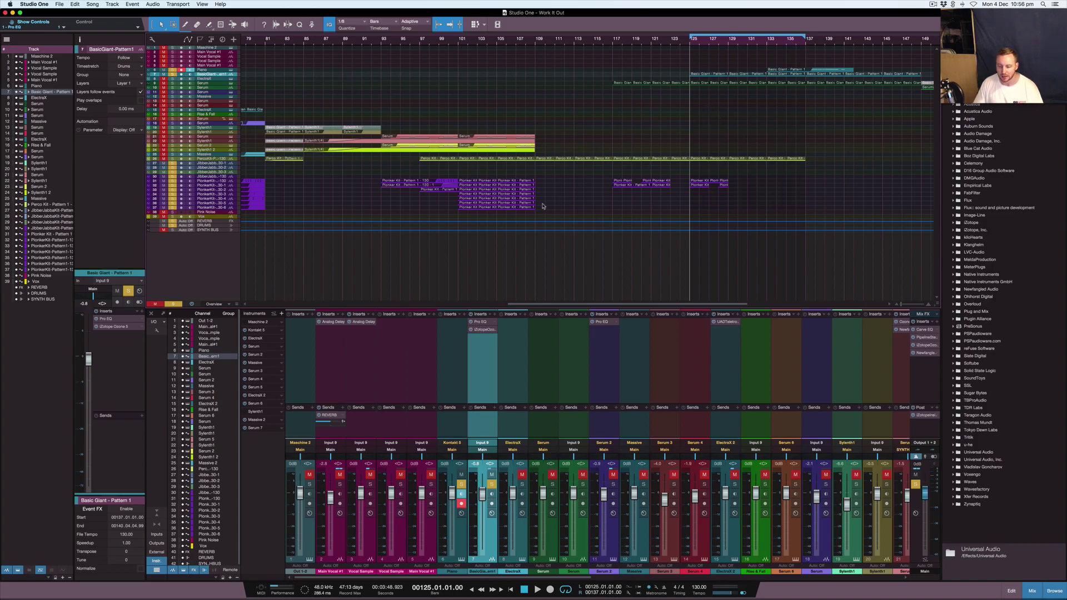
click(485, 330)
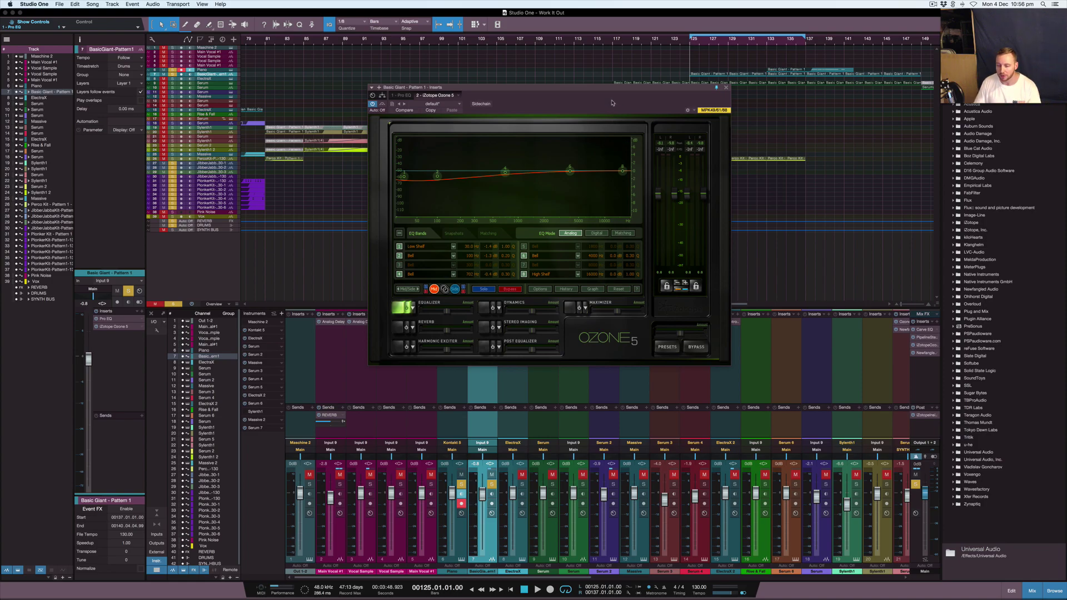
Step: Raise the Ozone 5 window, view the flat Side channel of its EQ, and close it
drag(615, 91, 587, 46)
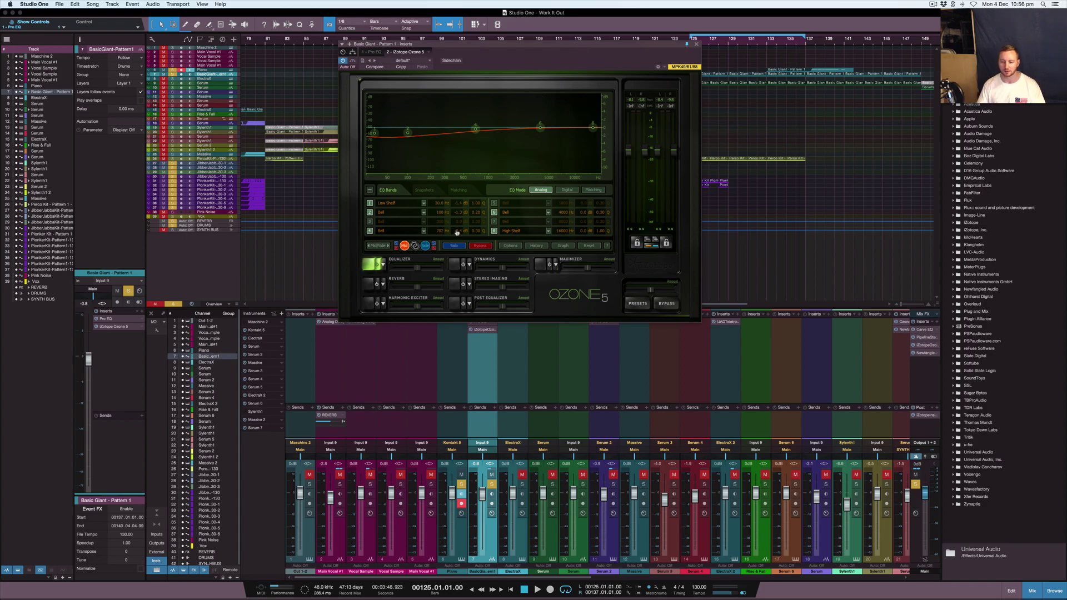
click(426, 246)
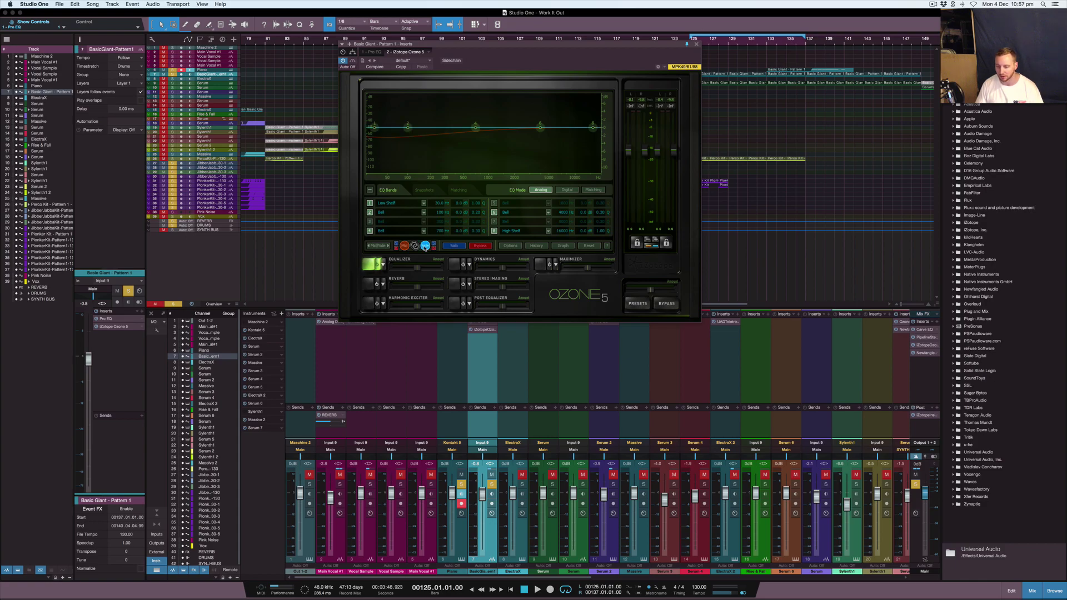
click(696, 45)
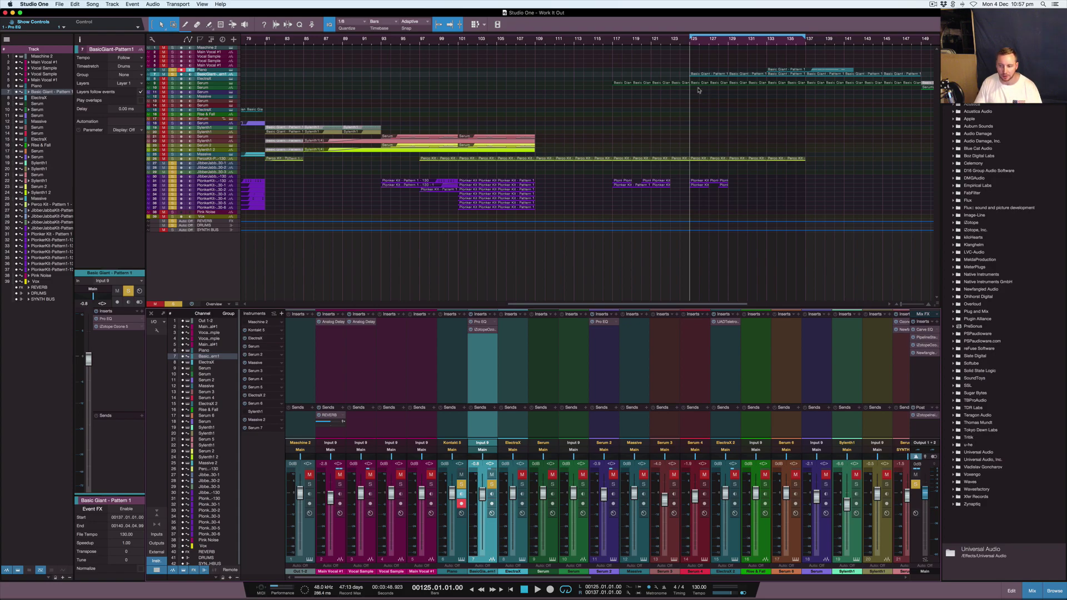
Step: Unsolo all tracks, audition the song from bar 125, then bring up the Kontakt Giant piano window
click(173, 71)
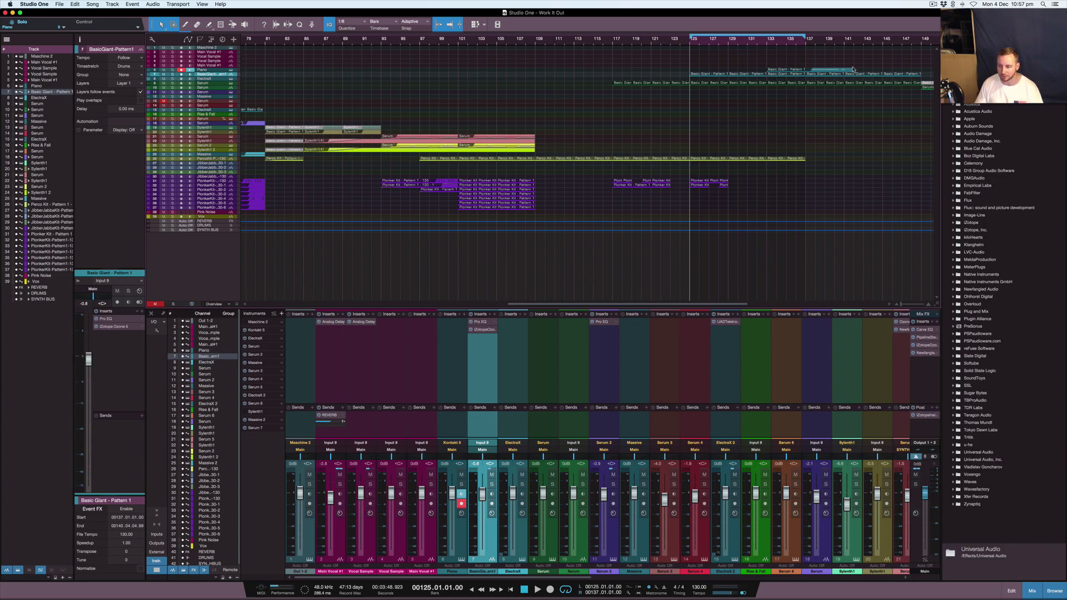
key(space)
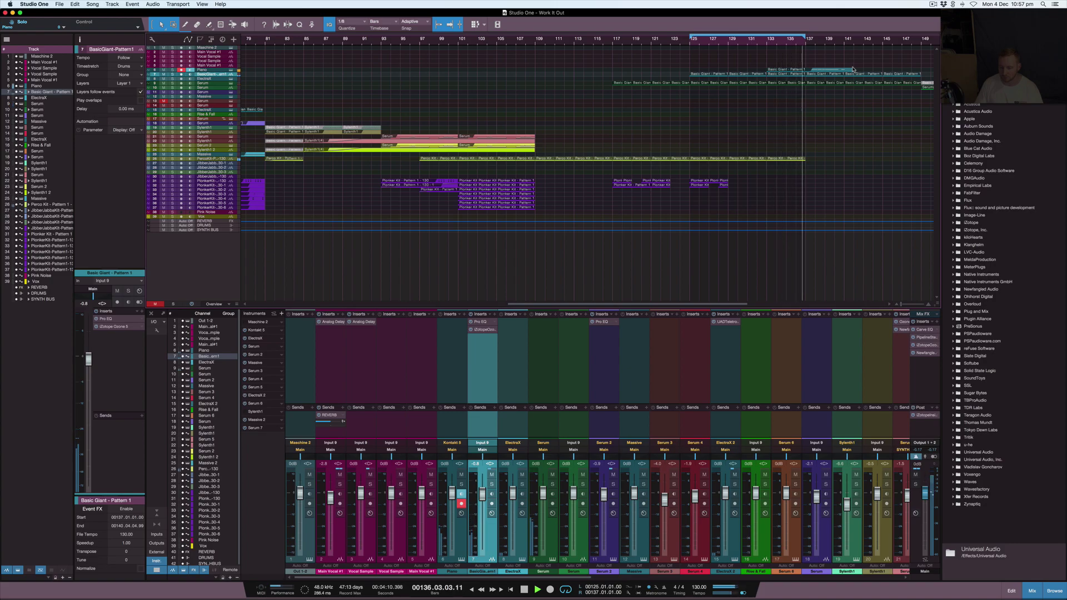
key(space)
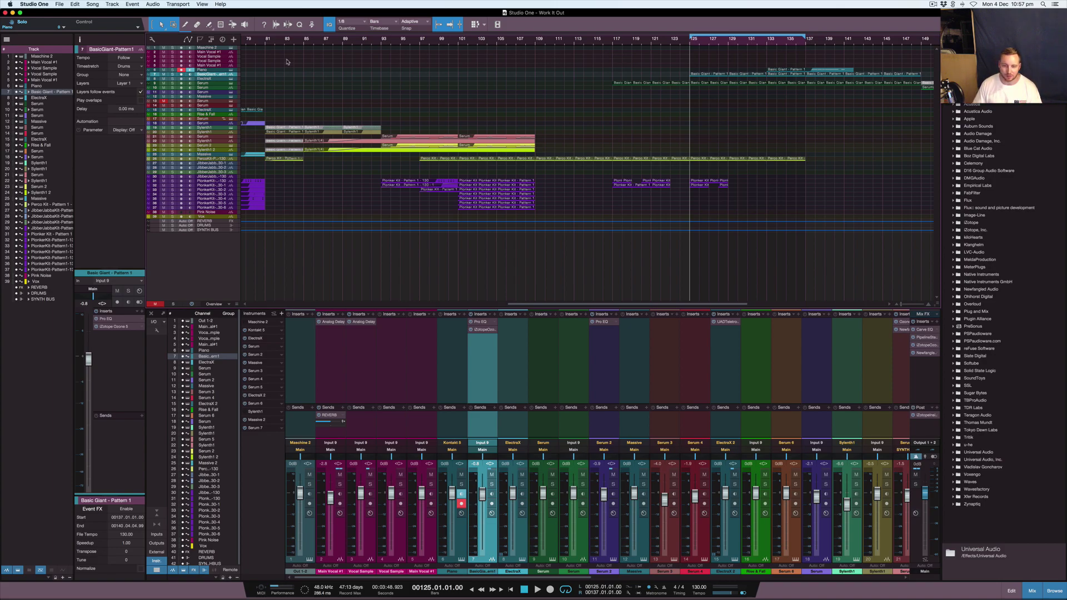
key(F11)
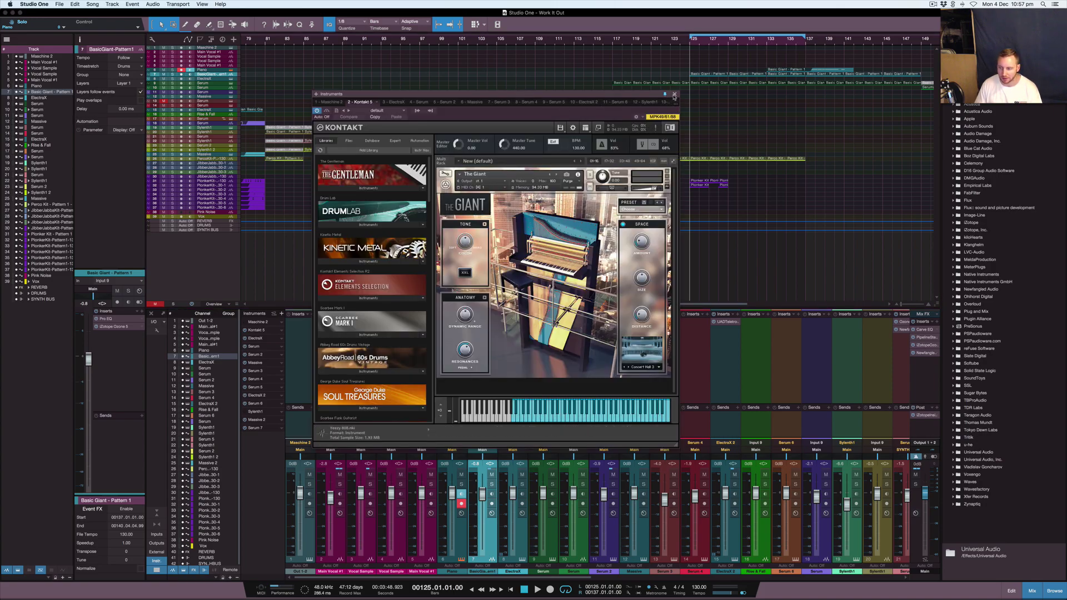
Step: Close the Kontakt window and select track 26, PercoKit-Pattern1-130
click(676, 96)
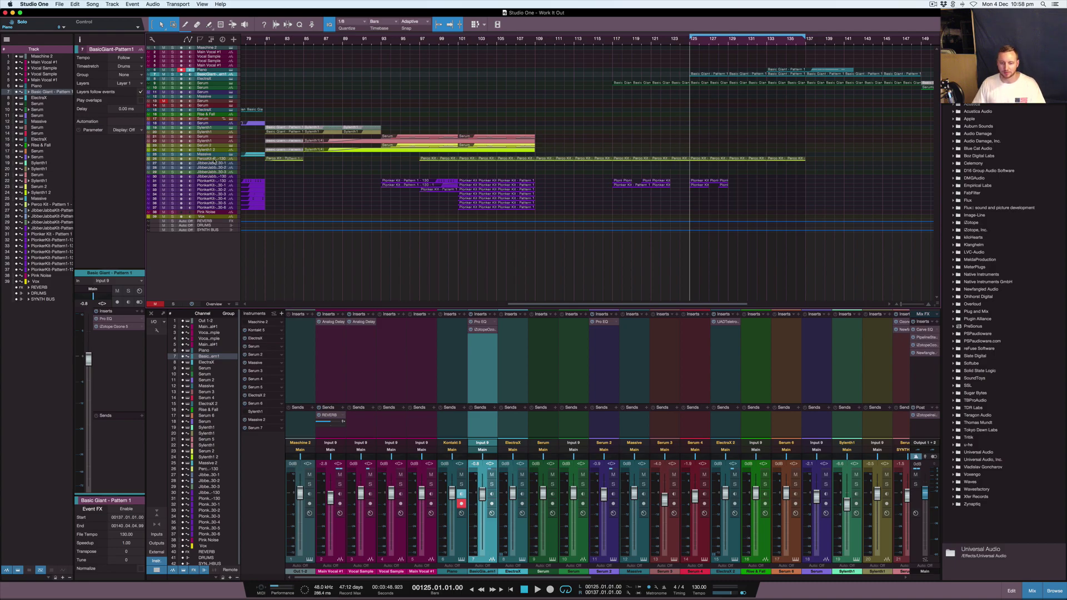
click(214, 158)
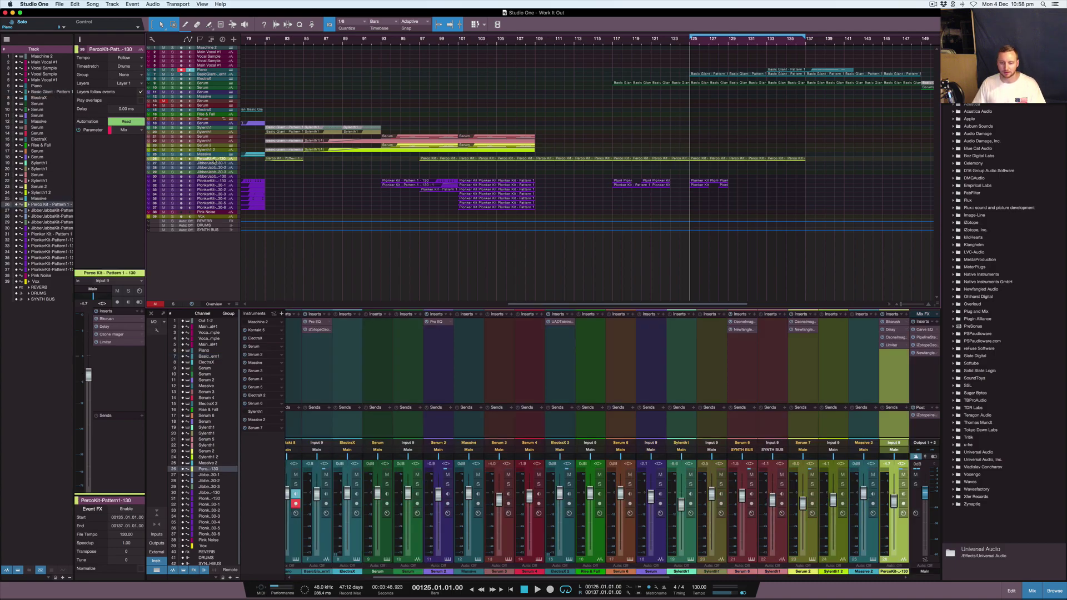
Step: Solo PercoKit, play it briefly, and open its Delay (3/16 sync, Ping-Pong on)
click(903, 484)
key(space)
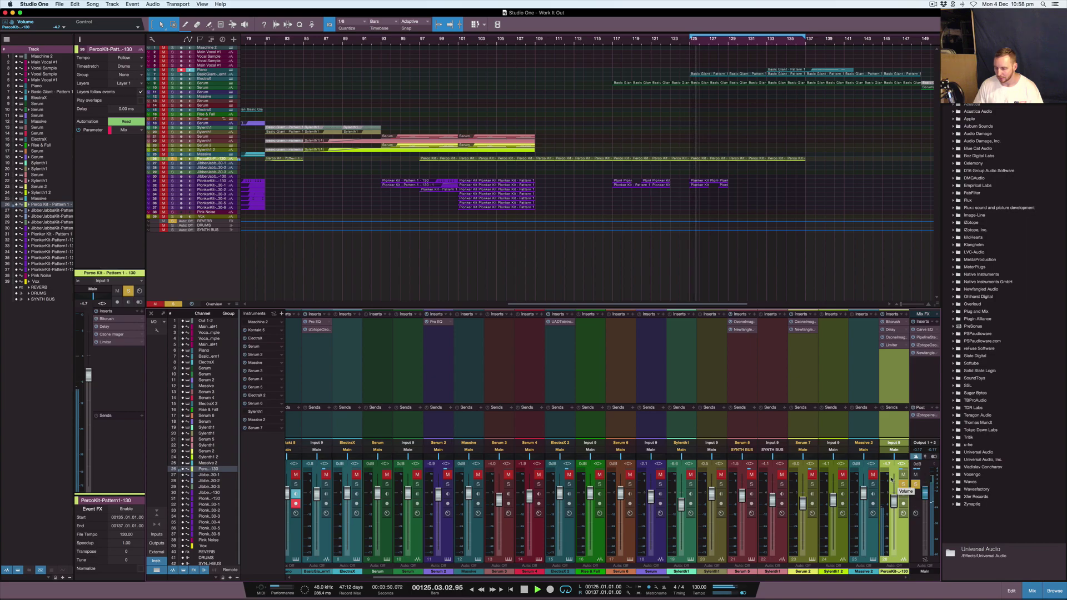
key(space)
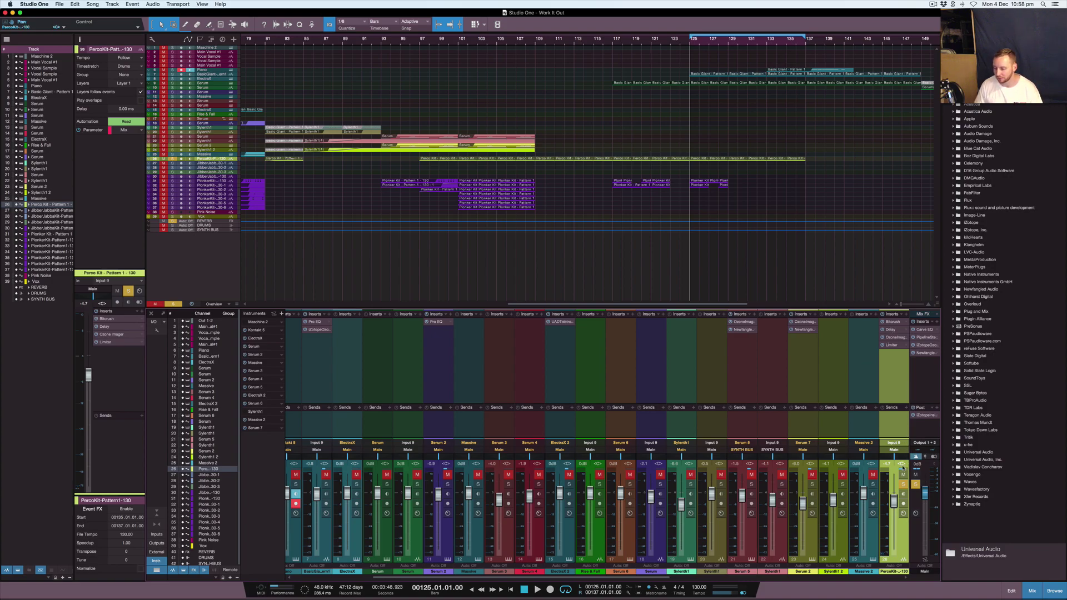
click(890, 330)
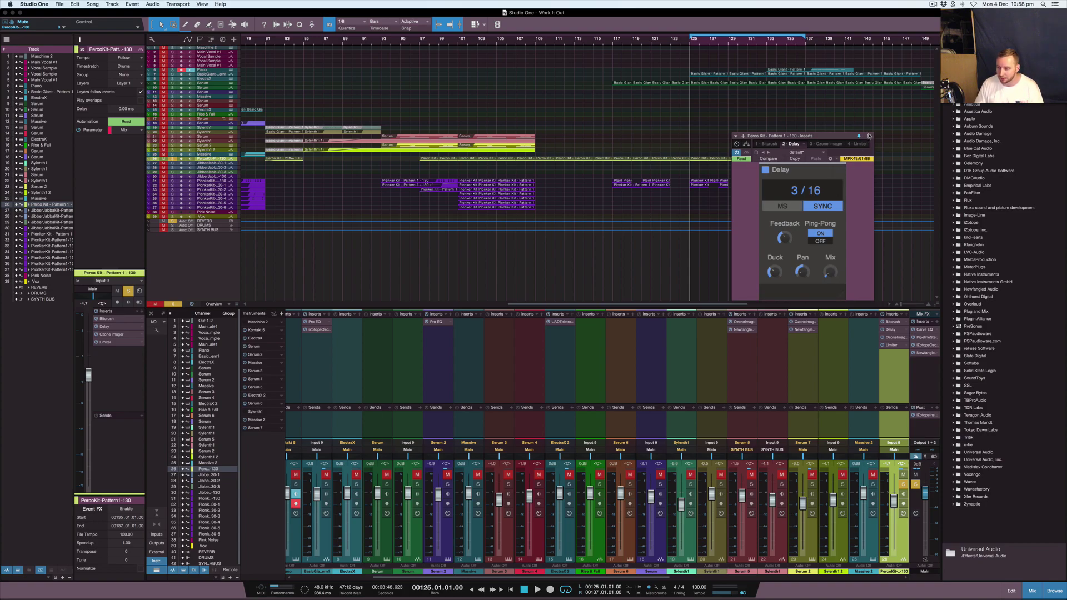
Step: Close Delay, play PercoKit through Ozone Imager at 45.3 width, then close the Imager
click(891, 330)
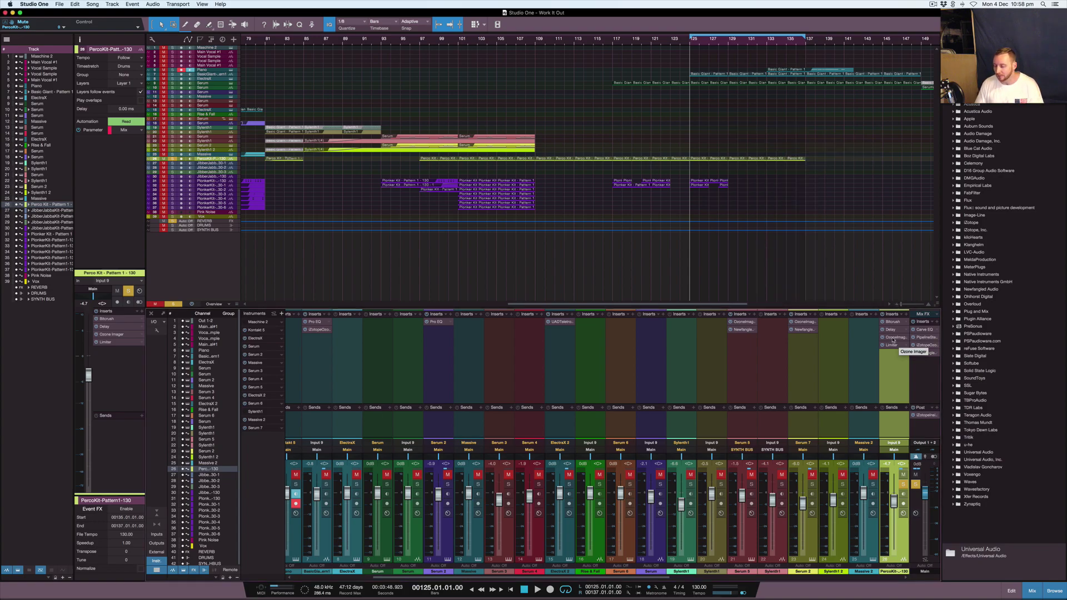
click(893, 338)
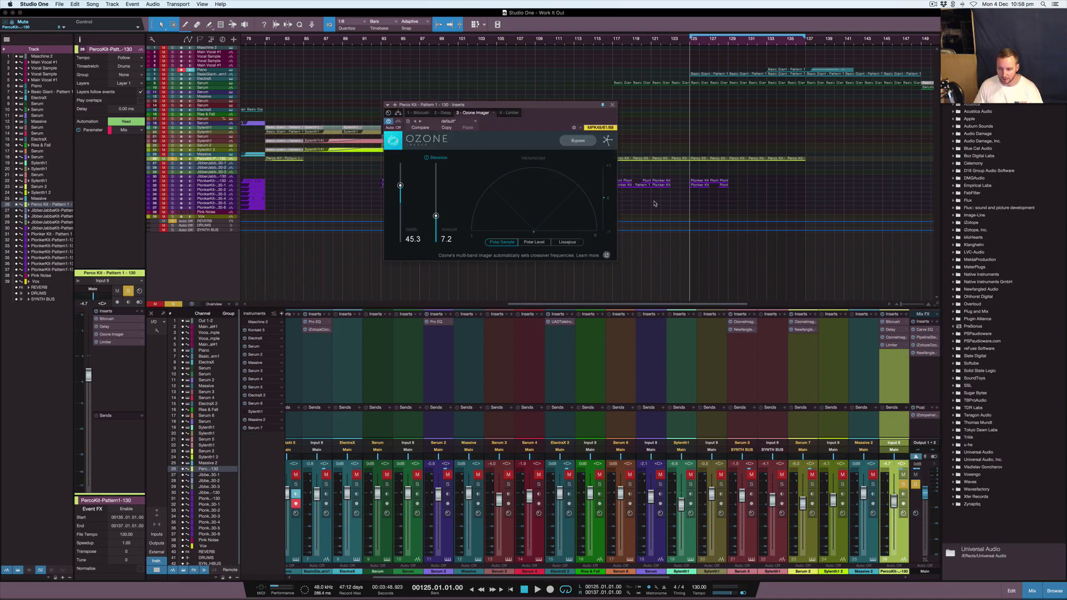
key(space)
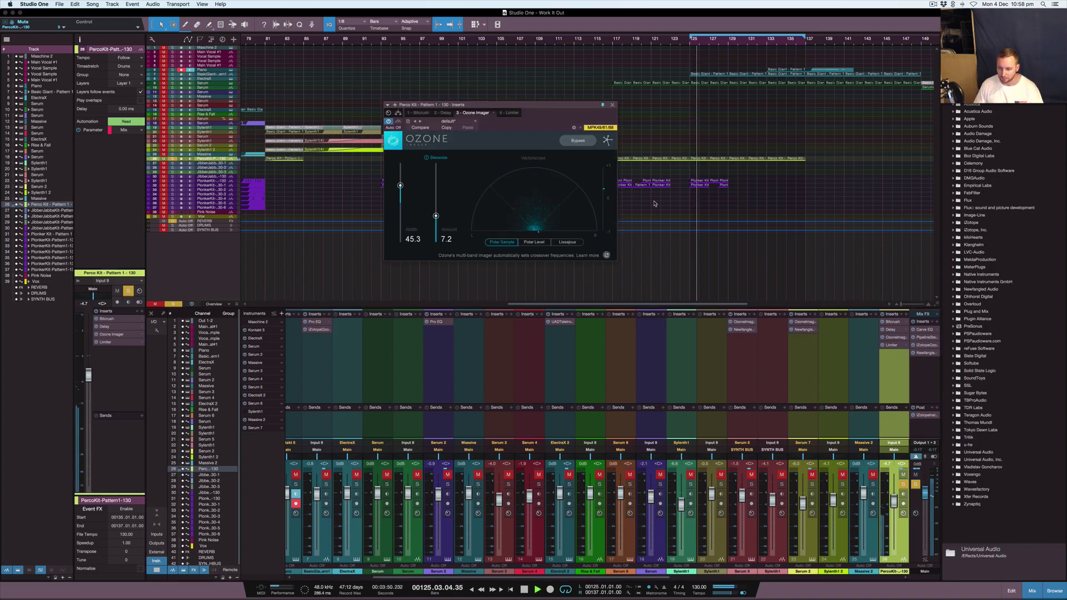
key(space)
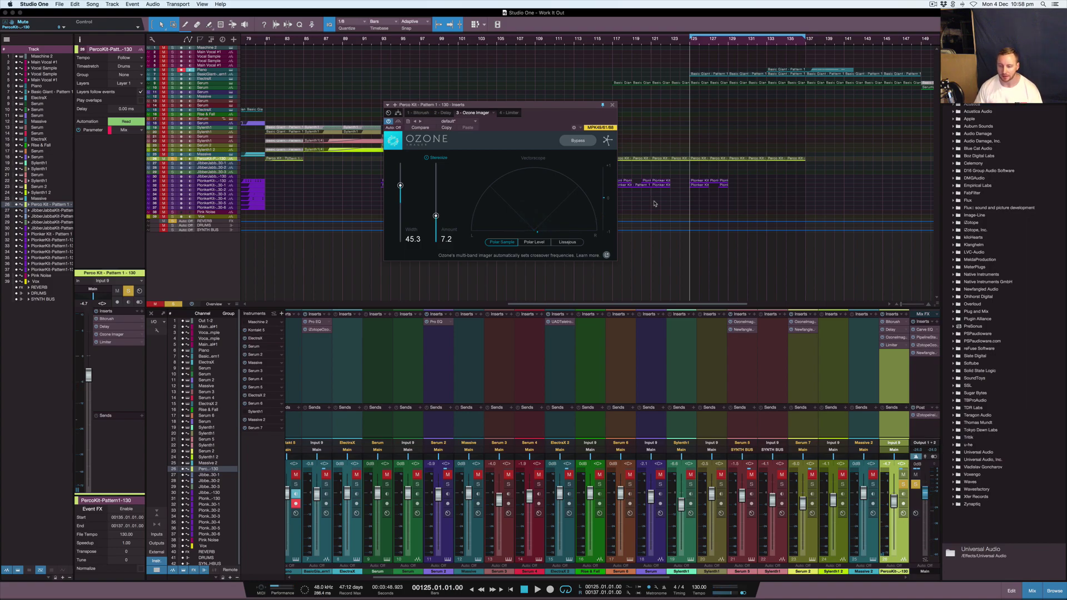
click(612, 105)
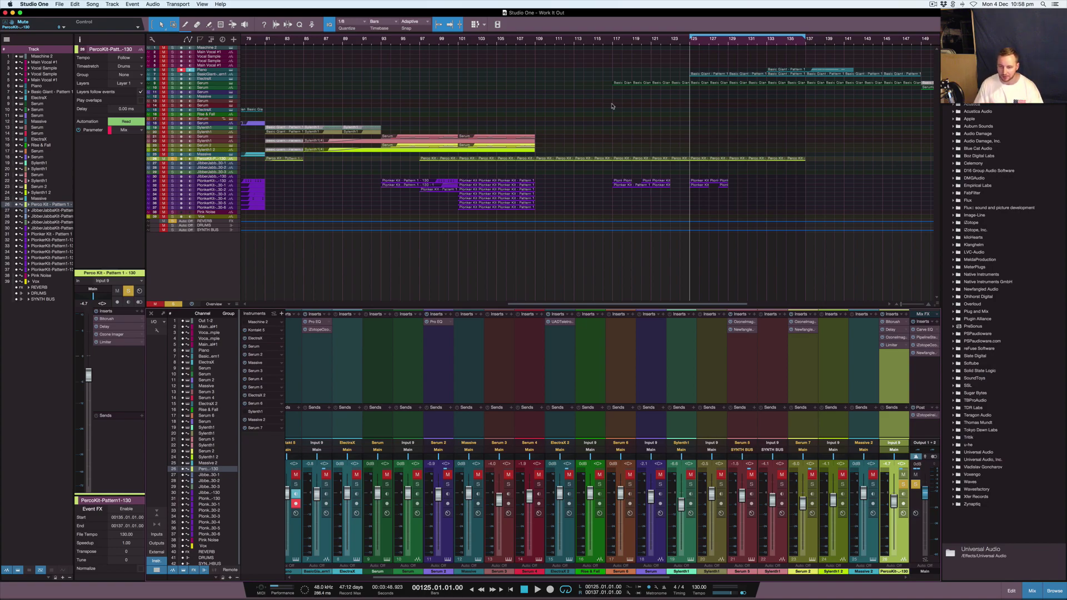
Step: Solo track 6 Piano and play it from bar 125 to about bar 128
click(172, 70)
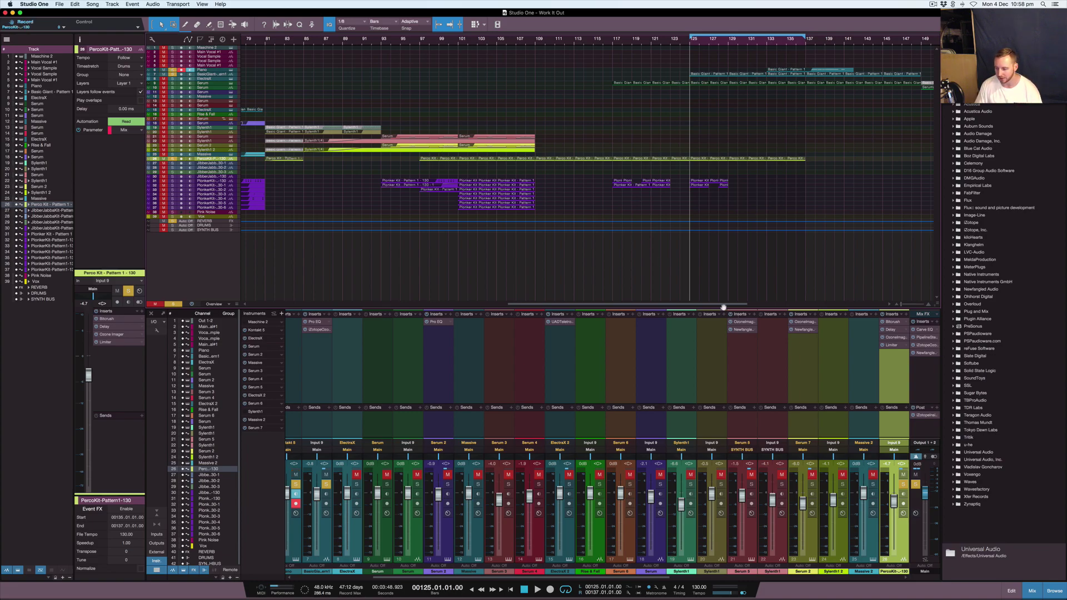
key(space)
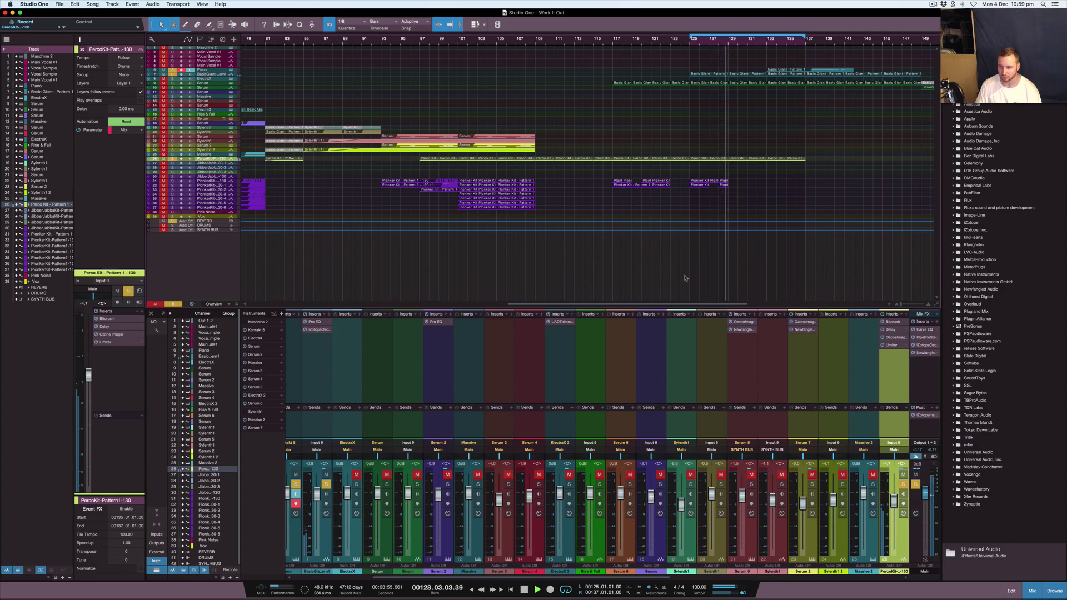
key(space)
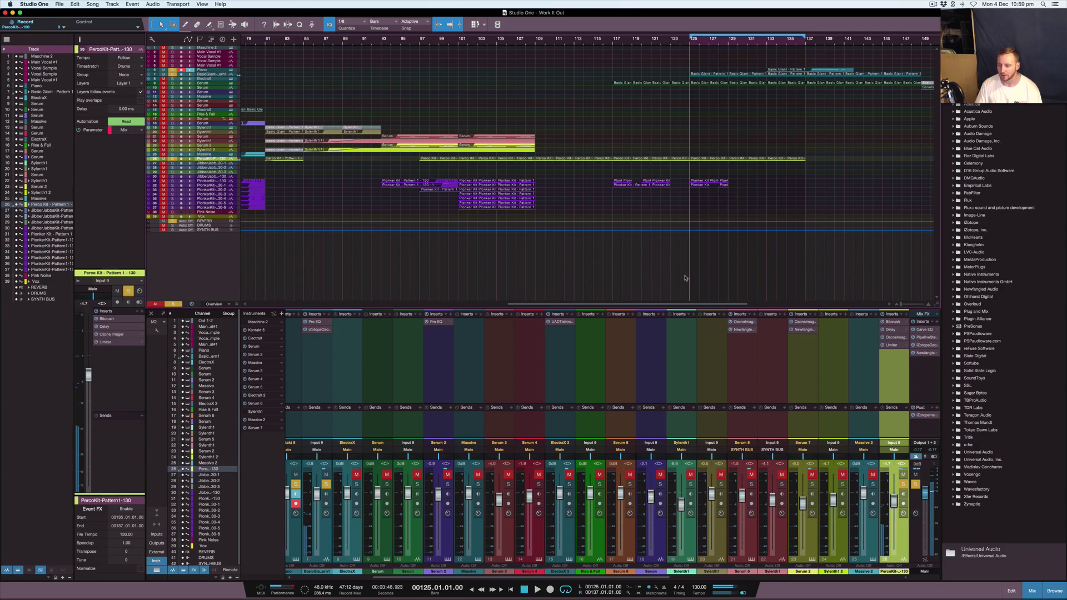
Step: Reopen Ozone 5 on Basic Giant, view the Side EQ, and browse Dynamics and Exciter back to Equalizer
click(316, 330)
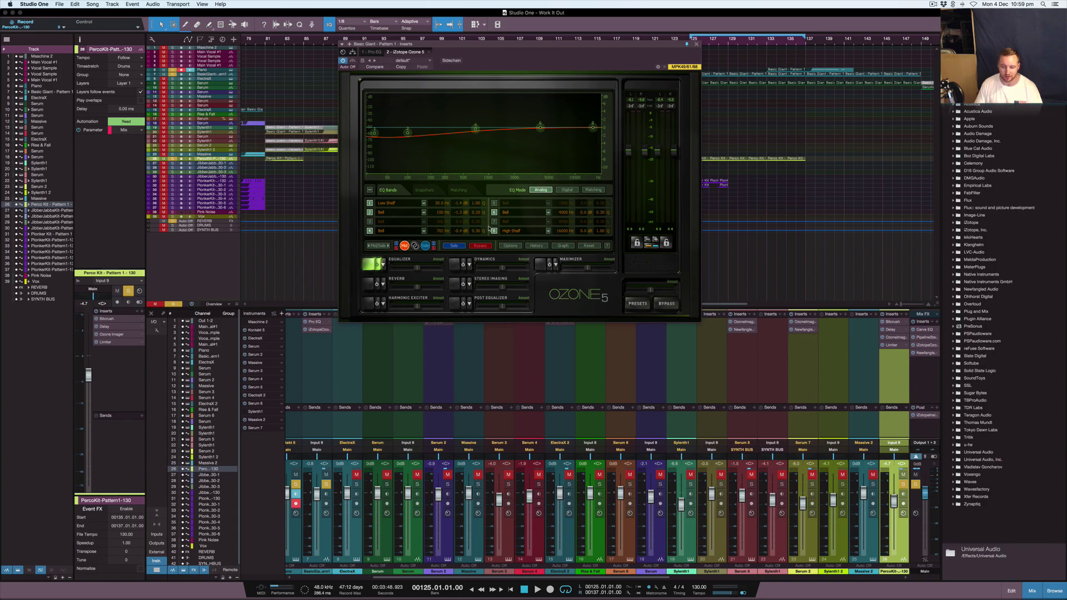
click(426, 246)
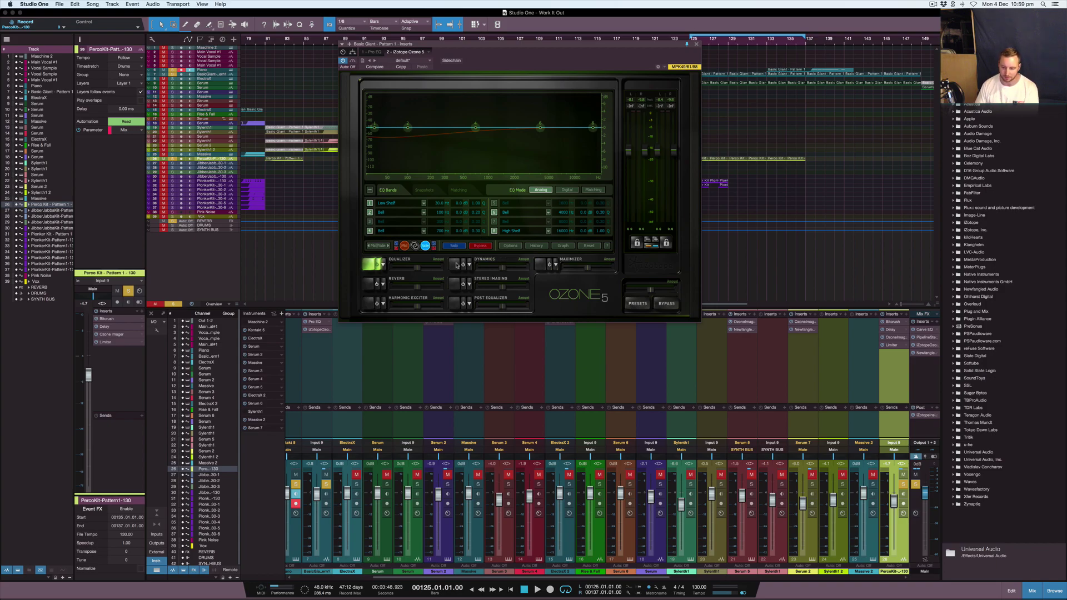
click(456, 265)
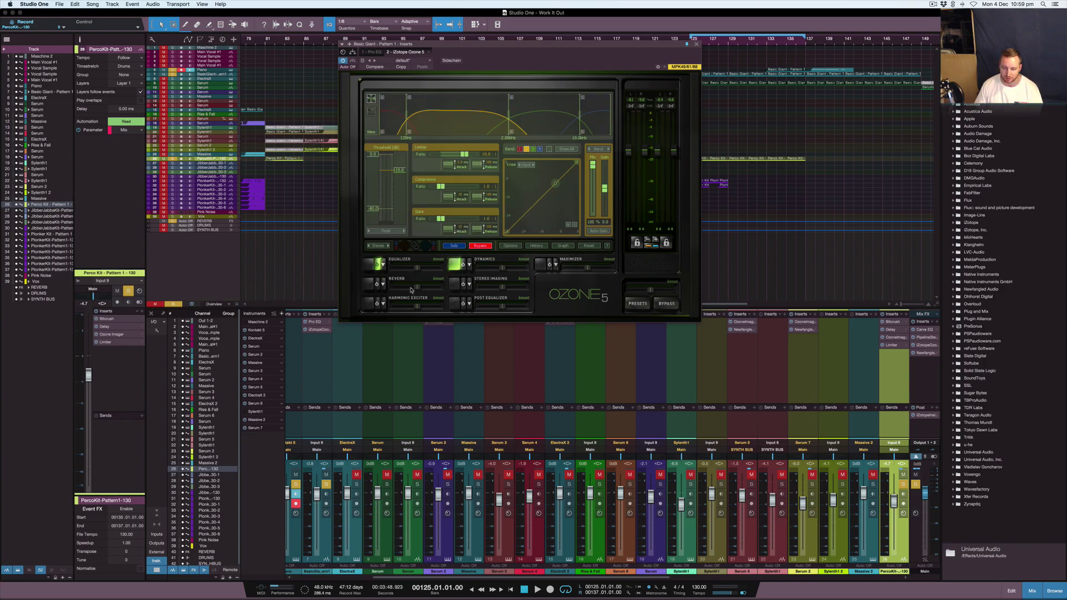
click(371, 303)
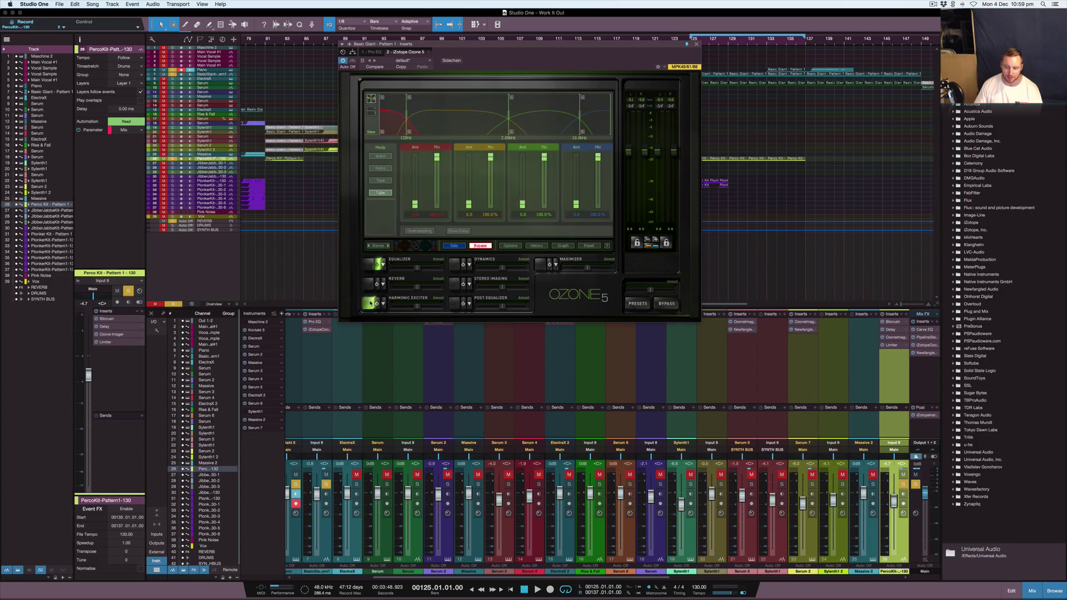
click(371, 264)
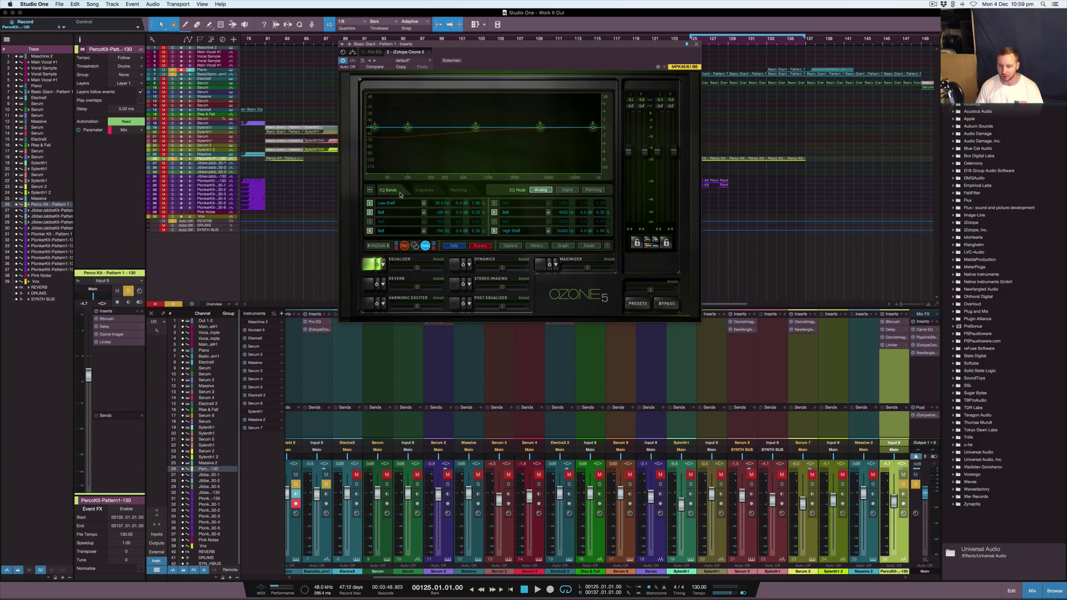
Step: Cycle the EQ mode through Stereo and L/R back to Mid/Side, and unsolo and mute Perco Kit
click(377, 247)
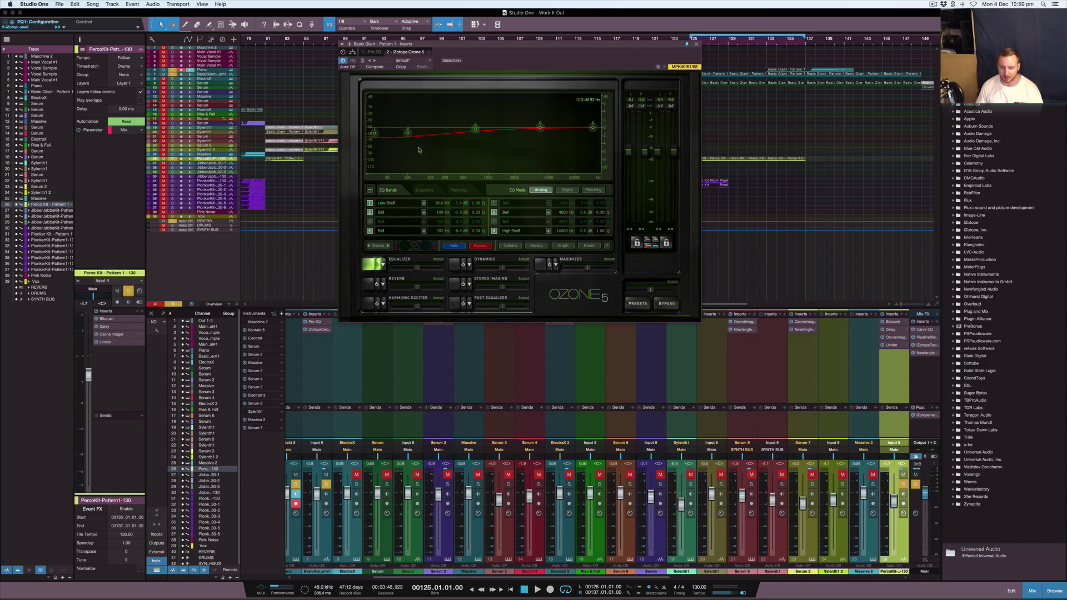
click(382, 246)
click(383, 247)
click(383, 246)
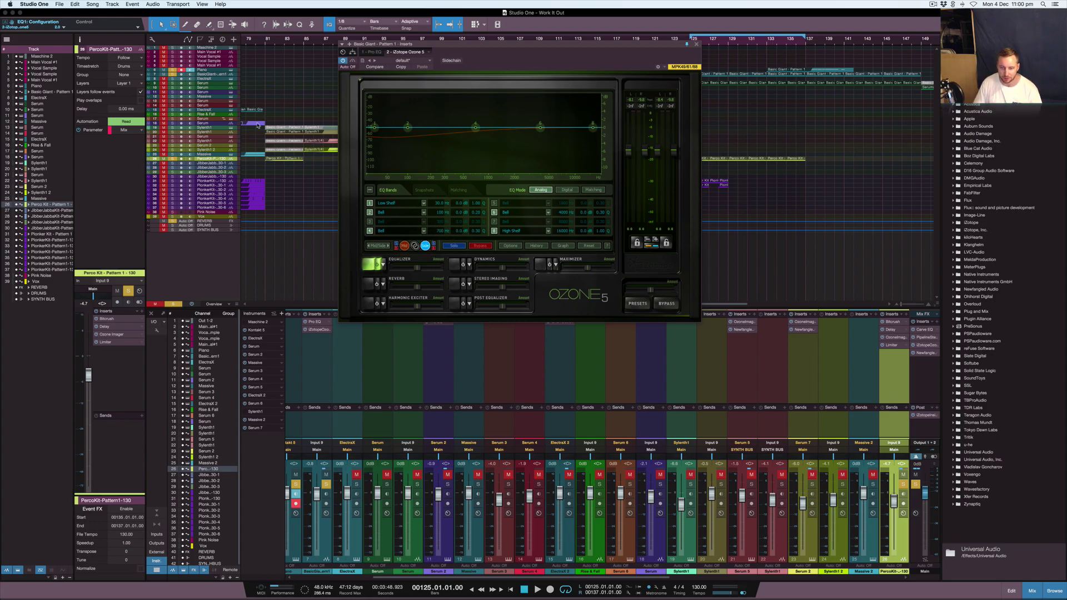
key(s)
key(m)
drag(500, 43, 547, 50)
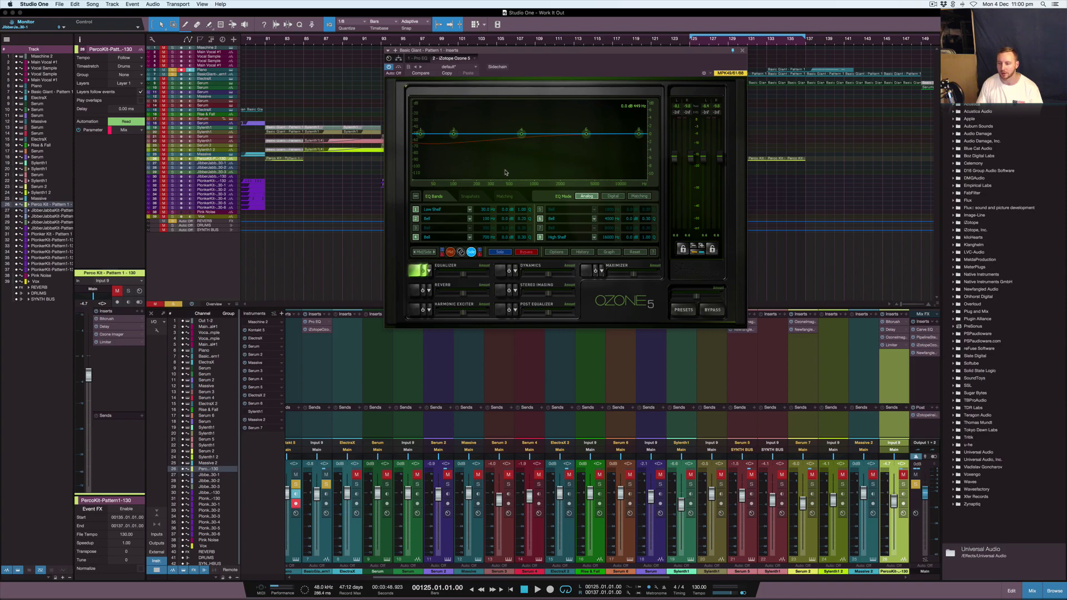
Step: Play the song, enable all Basic Giant inserts, and play it again through Ozone 5's EQ
key(space)
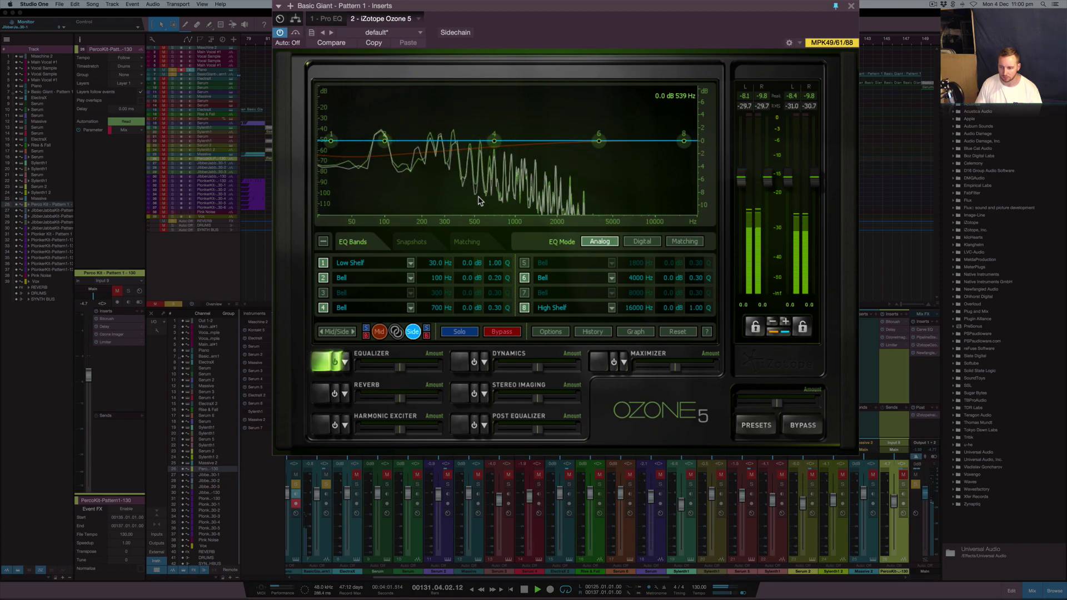
key(space)
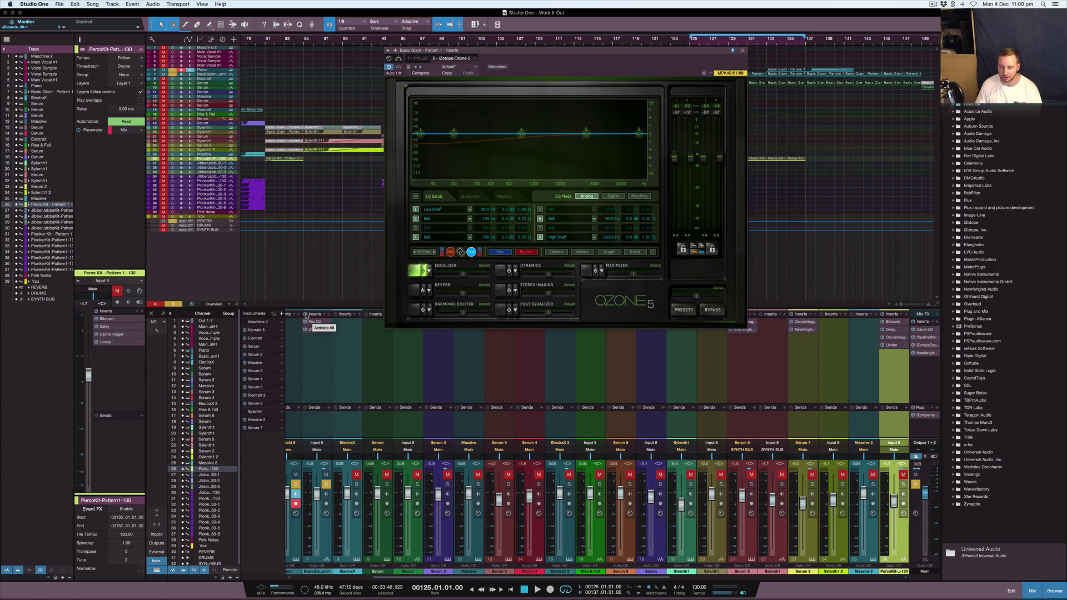
click(306, 315)
key(space)
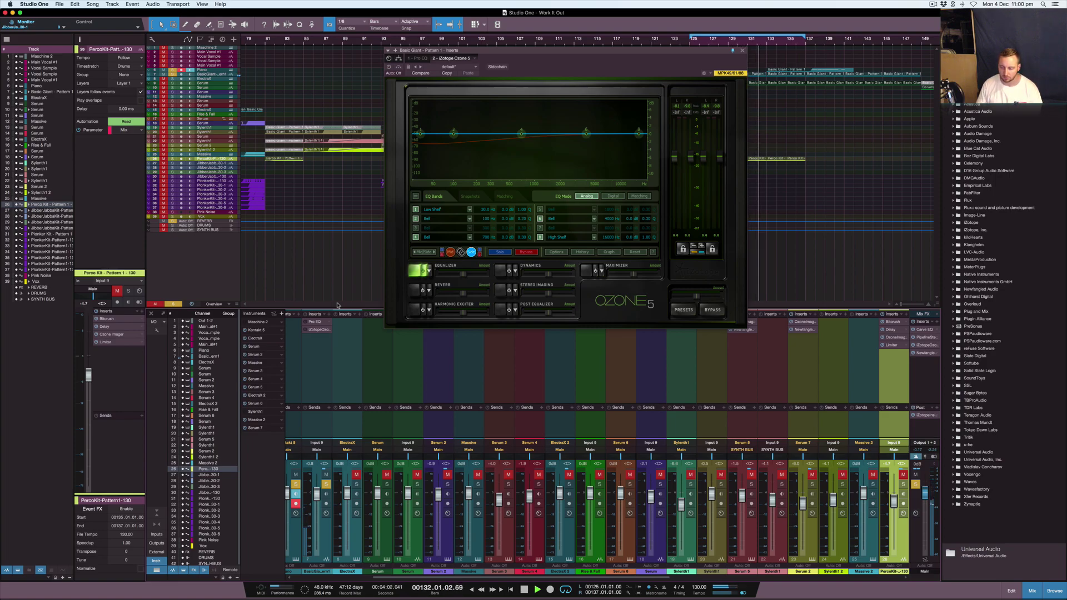
key(space)
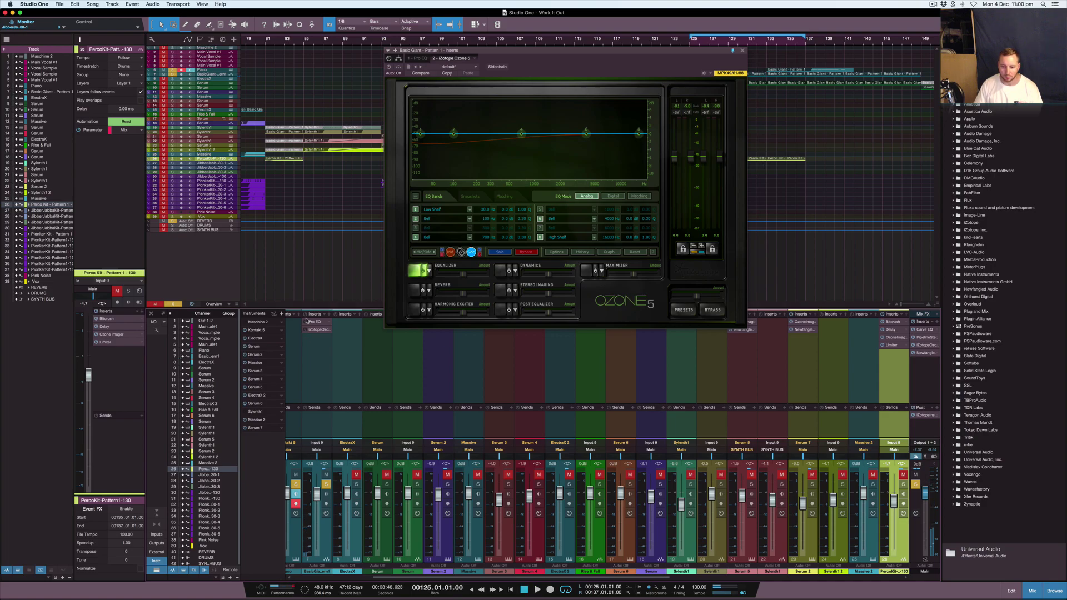
key(space)
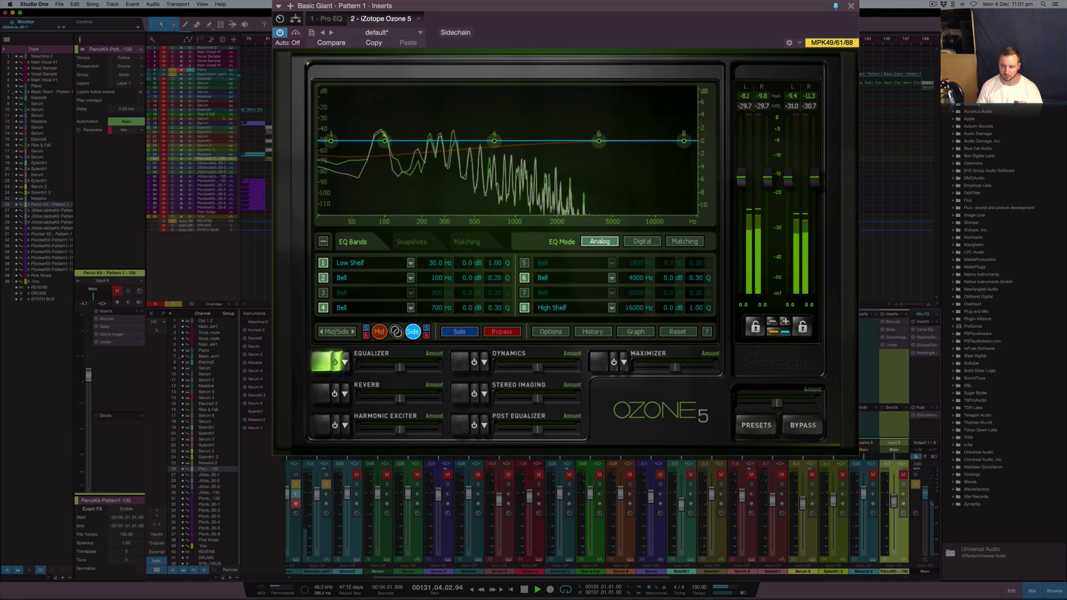
Step: Stop playback, compare Ozone's Mid EQ curve with the flat Side curve, and close Ozone 5
key(space)
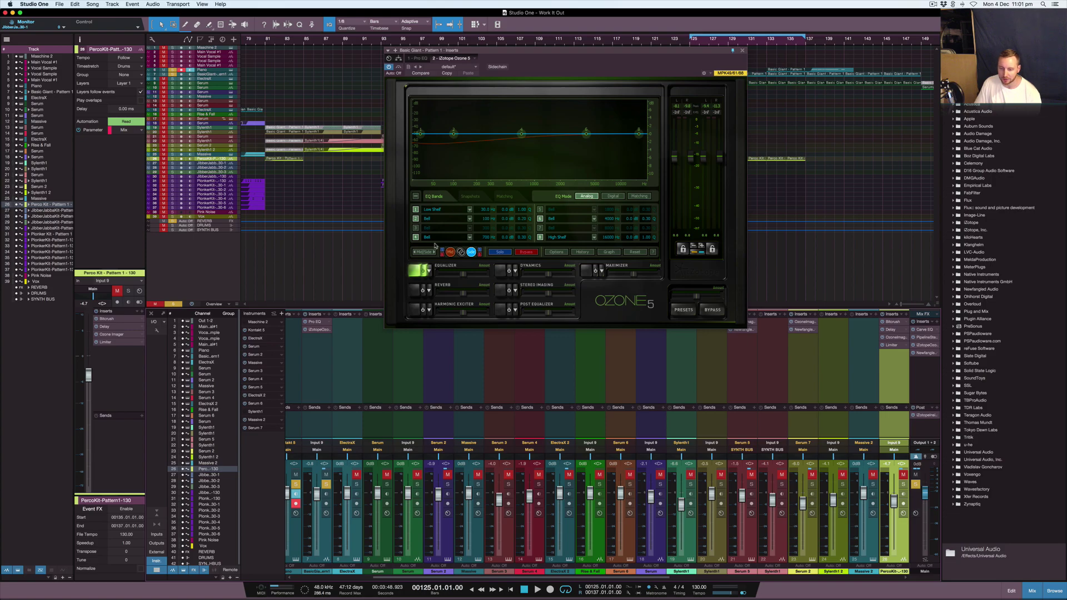
click(451, 253)
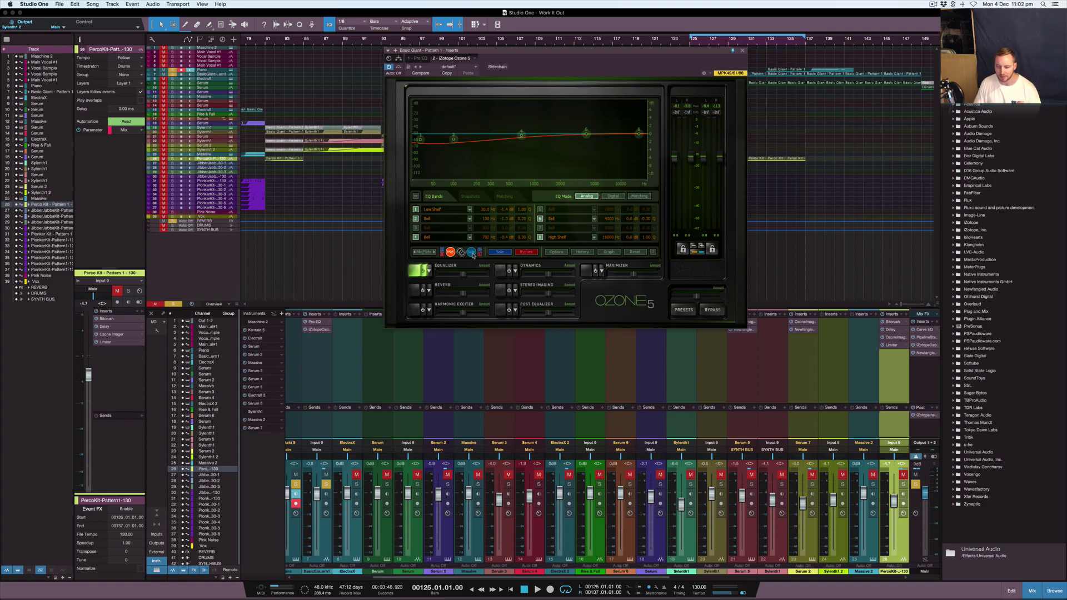
click(471, 252)
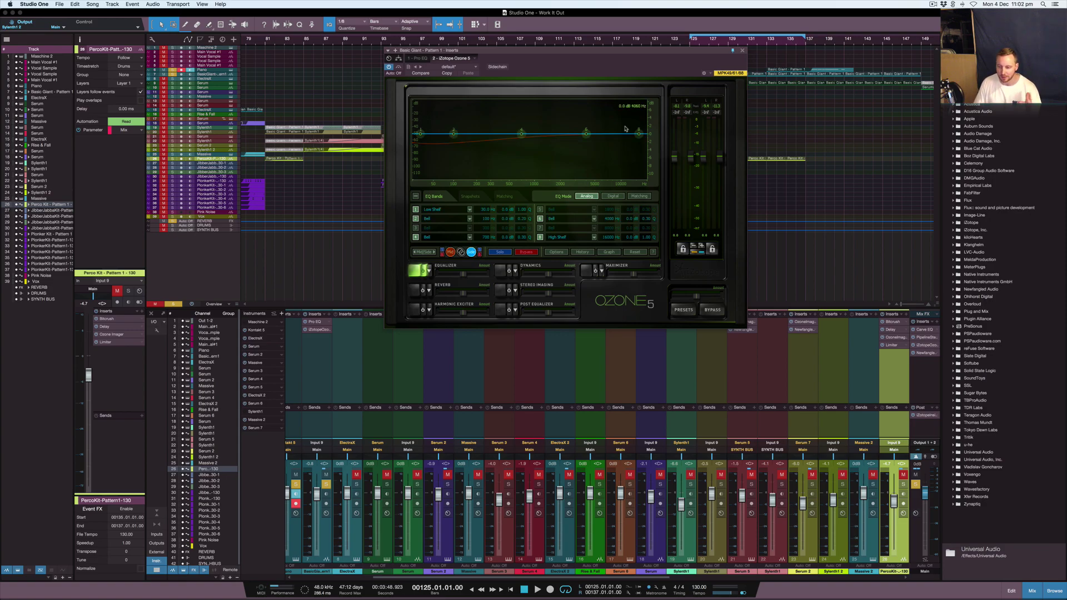
click(744, 52)
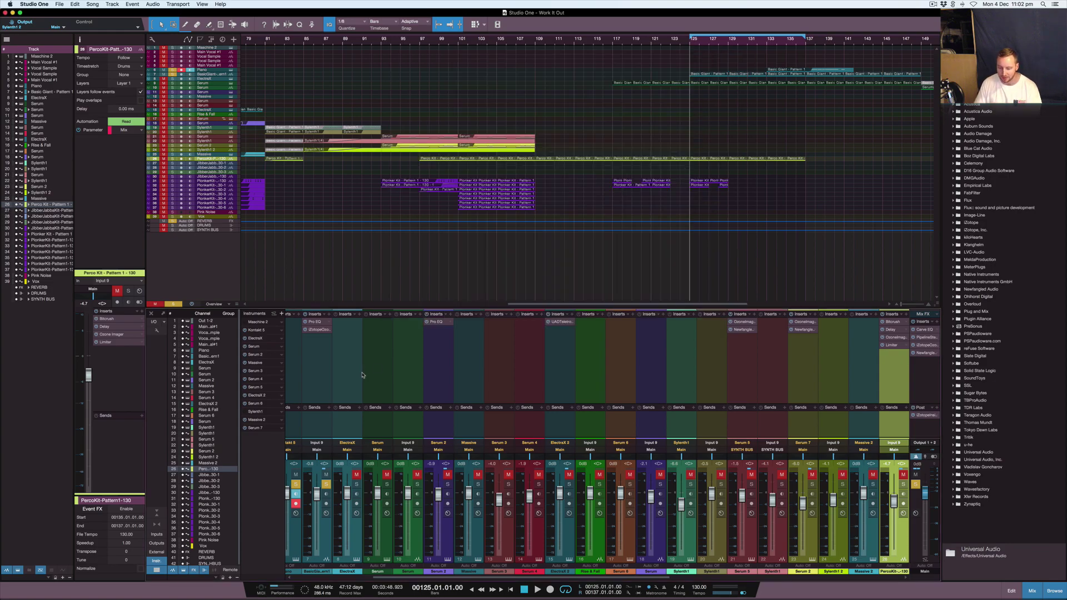
Step: In Basic Giant's effects routing, add a Splitter below iZotope Ozone 5 and enlarge the window
click(327, 513)
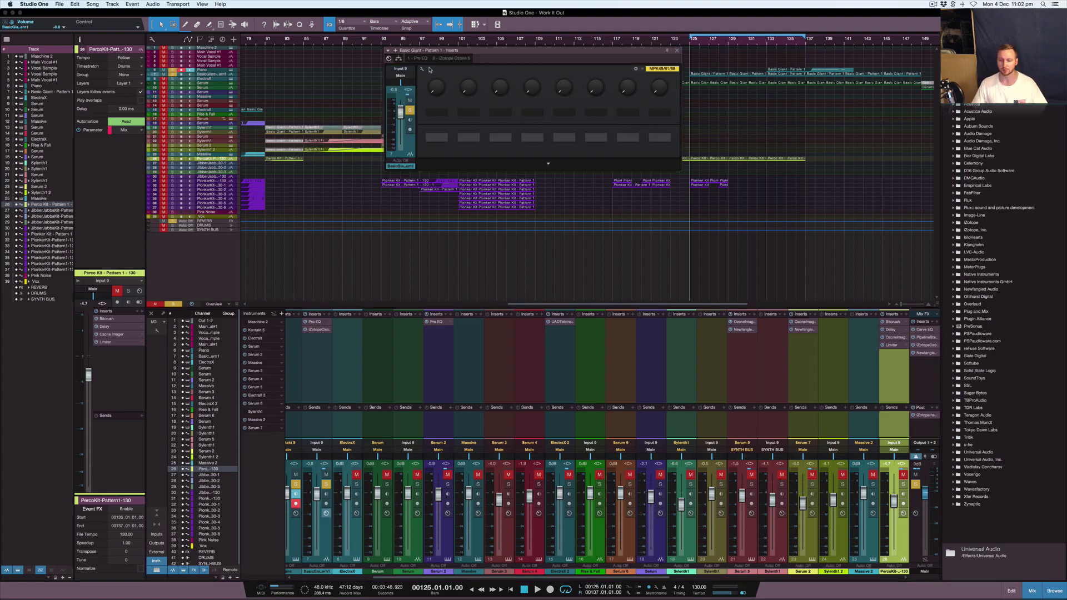
click(398, 58)
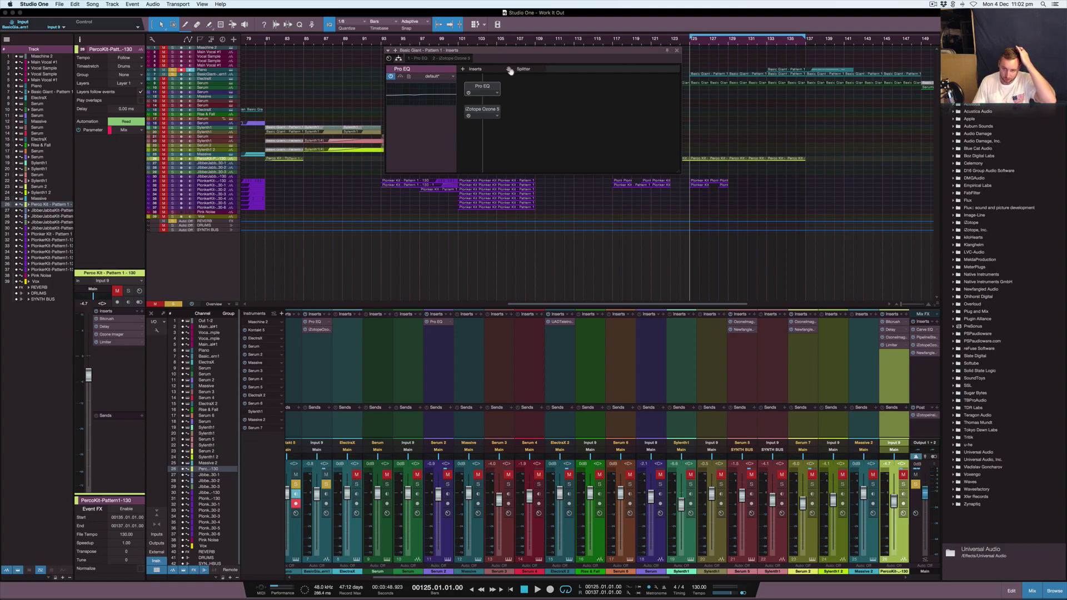
drag(511, 69, 488, 127)
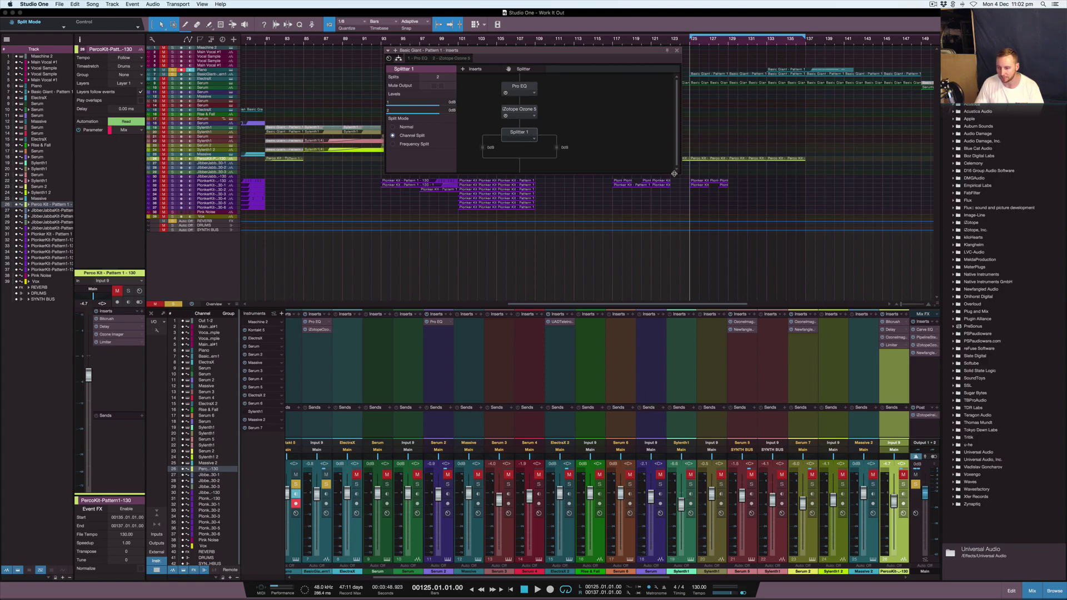
drag(678, 174, 681, 314)
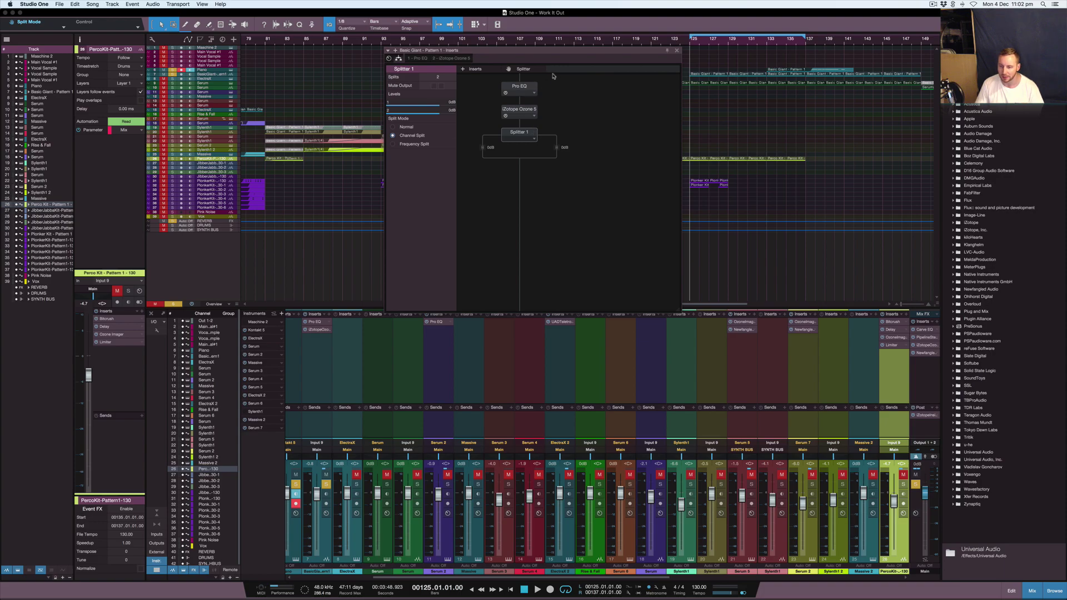
Step: Insert two PreSonus Mixtools, one above and one below Splitter 1
click(462, 69)
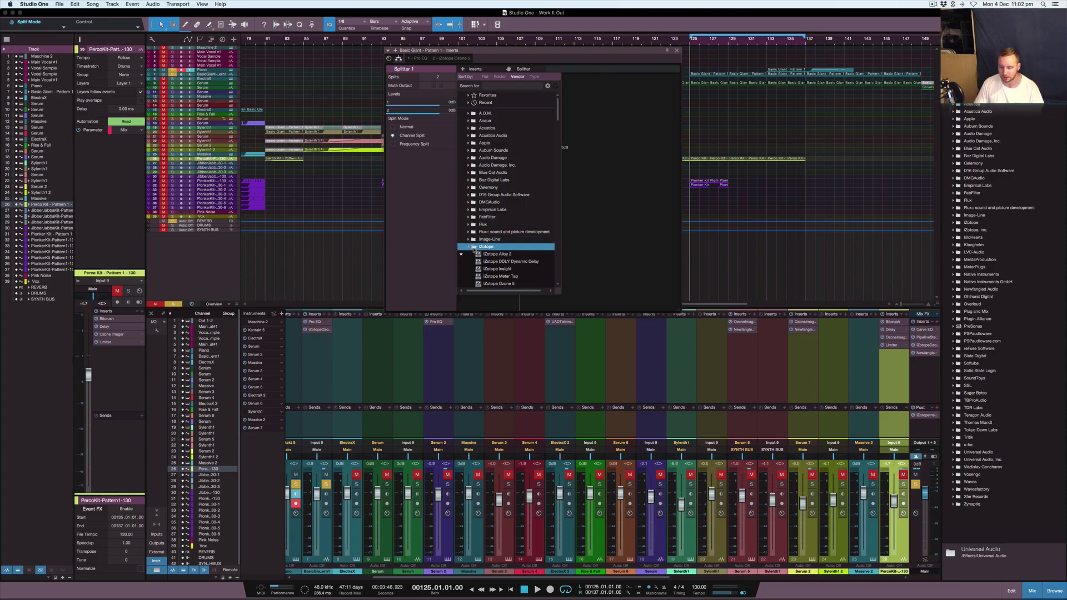
scroll(473, 223, down, 10)
click(474, 114)
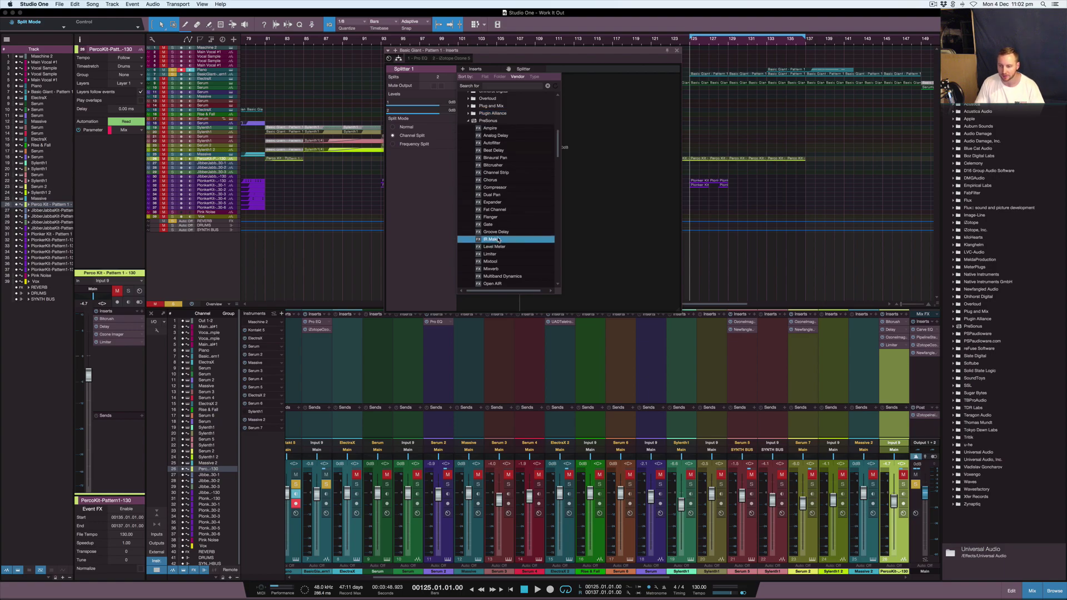
scroll(503, 255, down, 1)
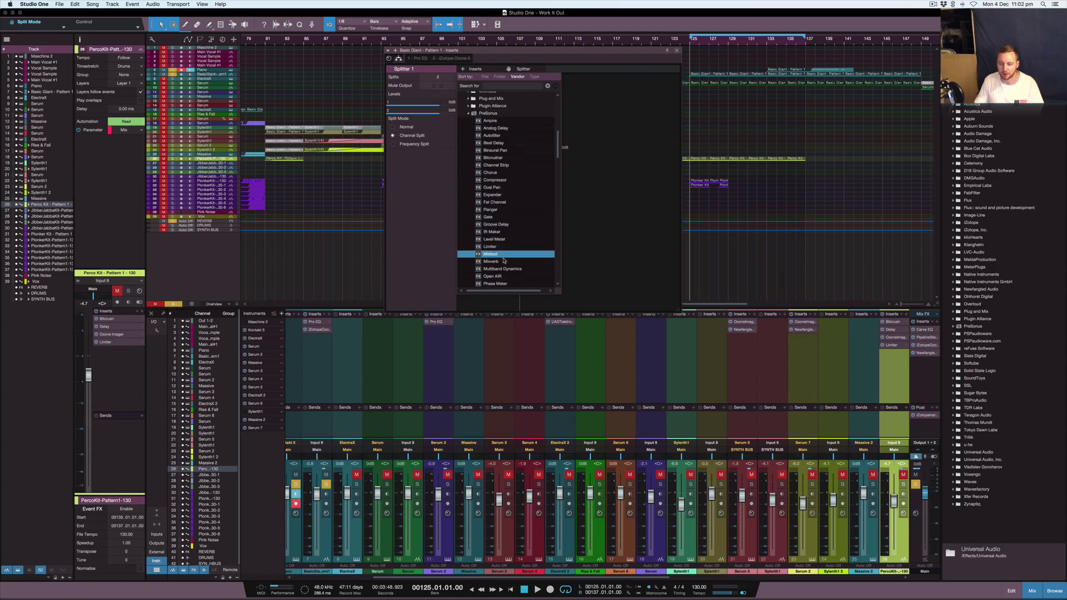
double_click(502, 256)
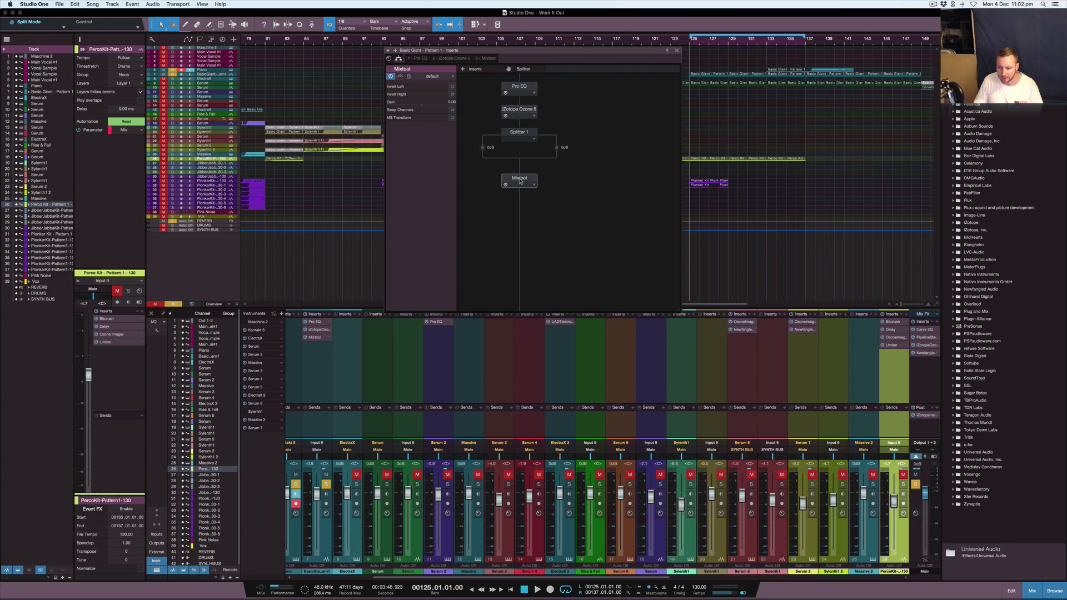
drag(521, 181, 522, 133)
Step: Turn on MS Transform in the first Mixtool and bring back the routing view
double_click(520, 134)
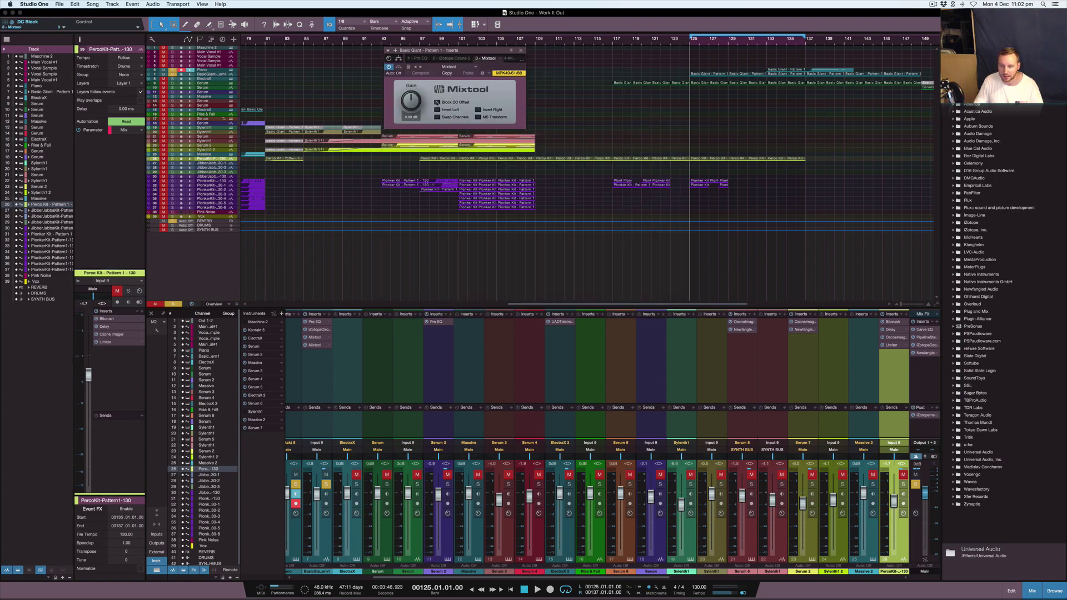
click(477, 117)
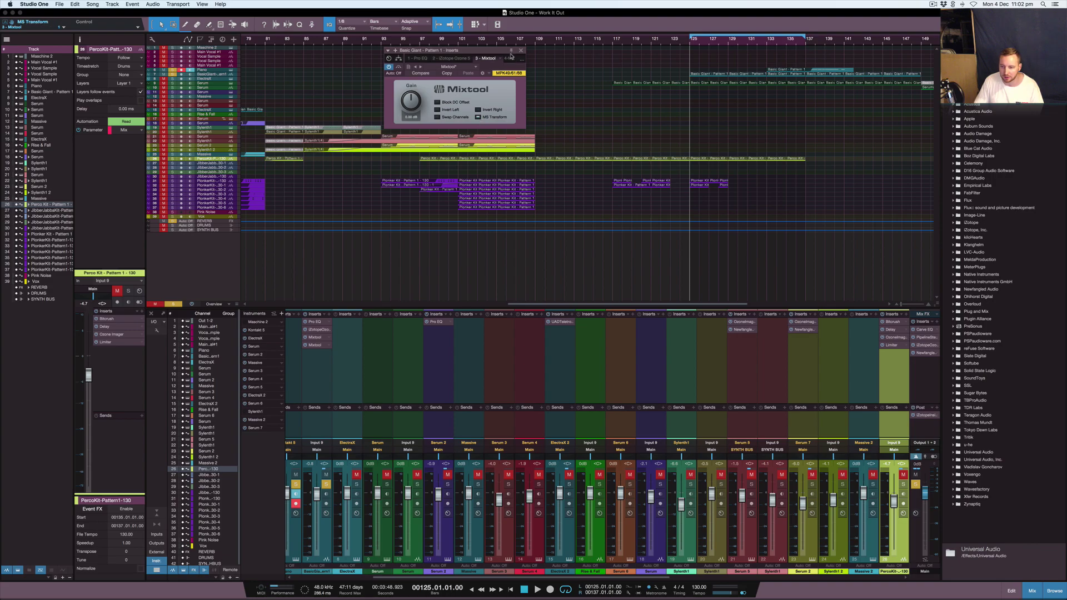
click(327, 513)
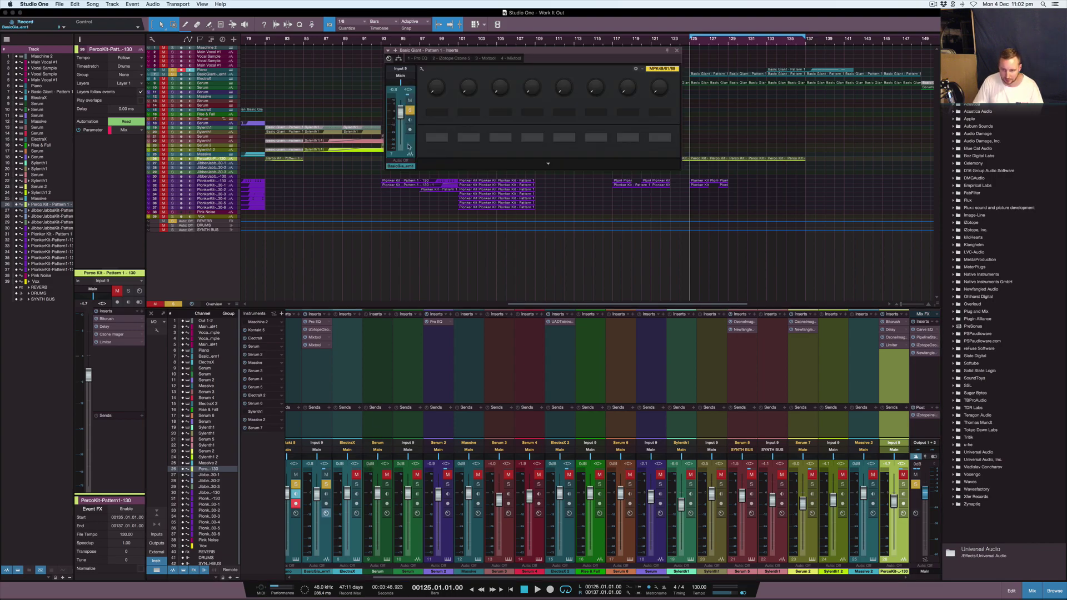
click(398, 58)
drag(642, 52, 785, 52)
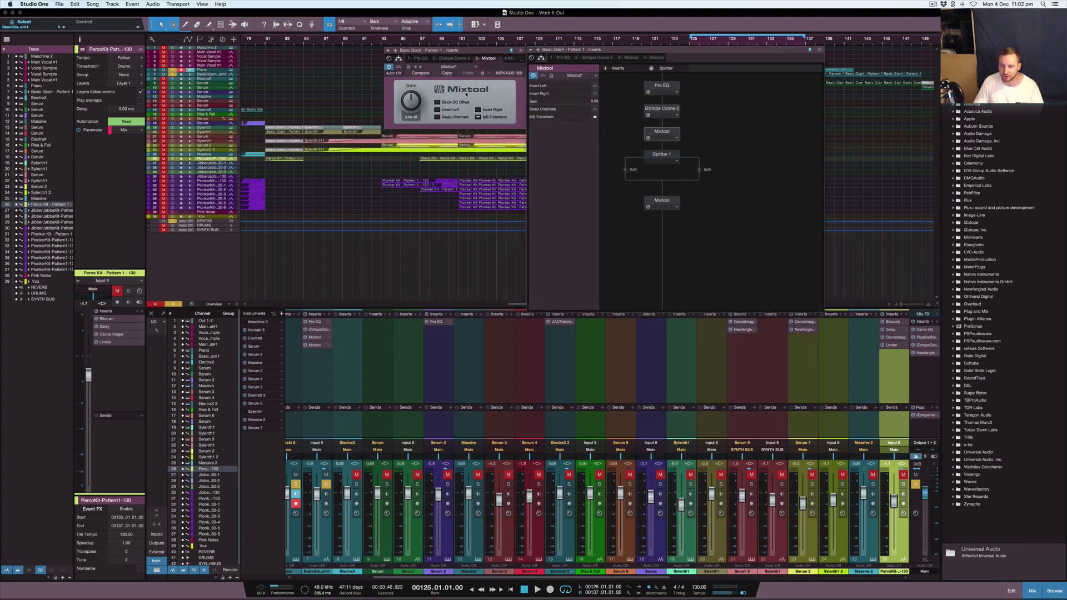
Step: Enable MS Transform on the lower Mixtool and set its gain to 6 dB
click(666, 203)
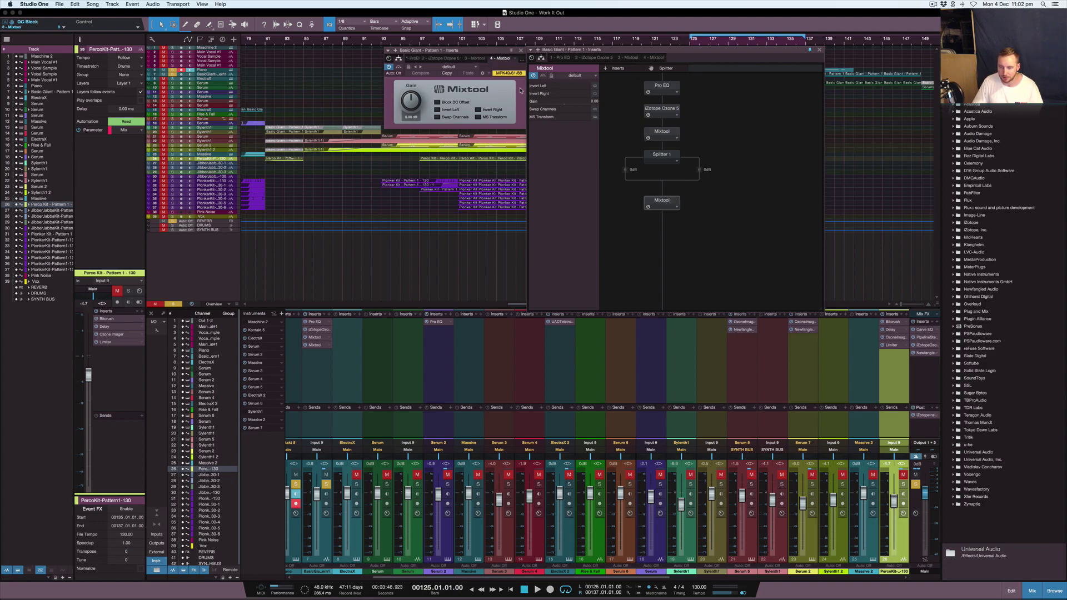
drag(487, 53, 489, 135)
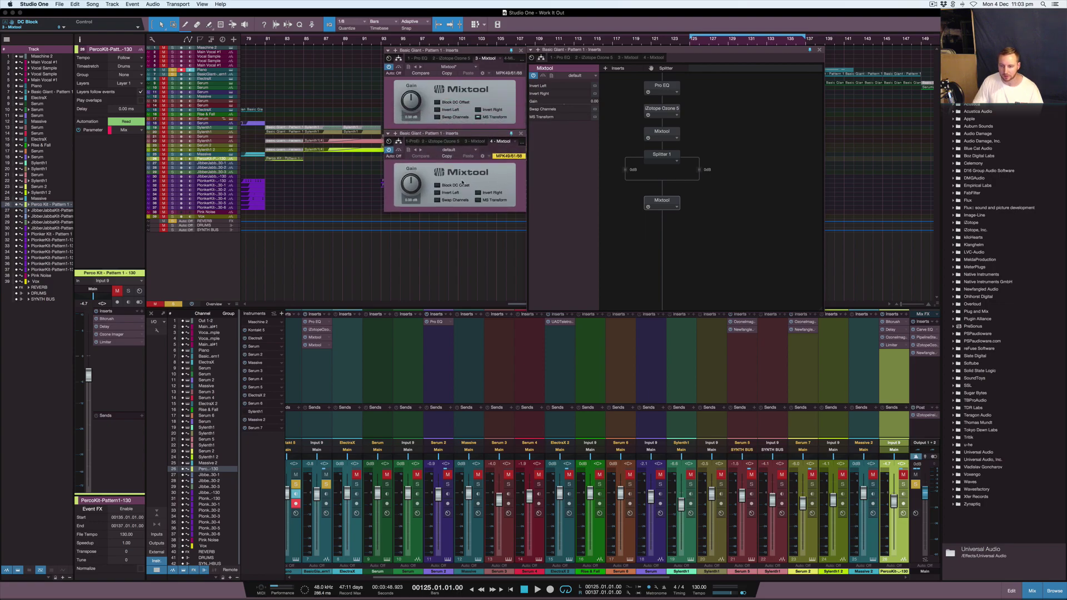
click(478, 200)
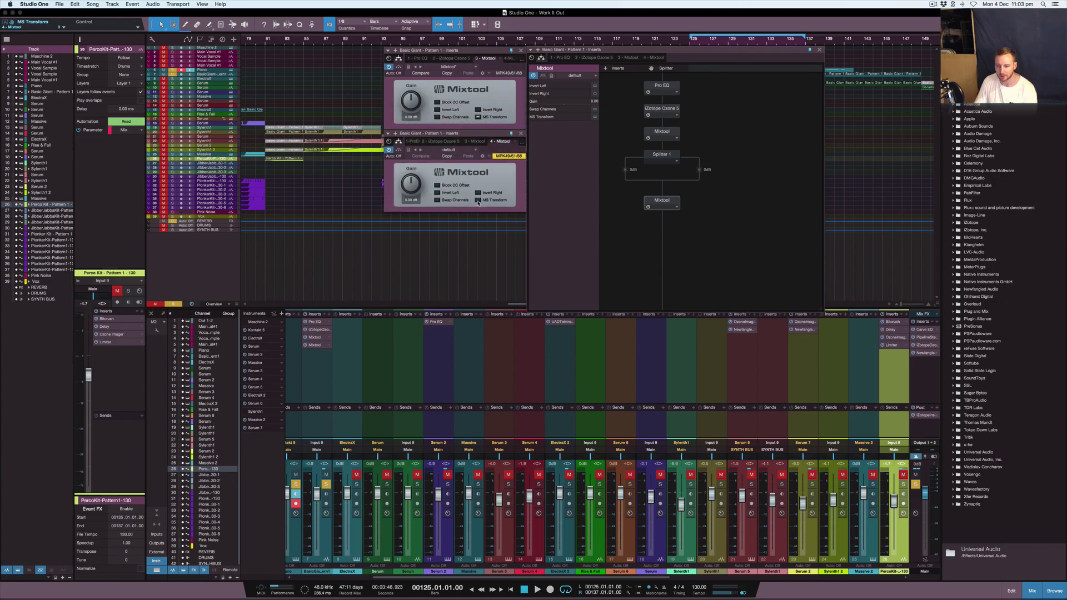
click(410, 200)
text(6)
key(Return)
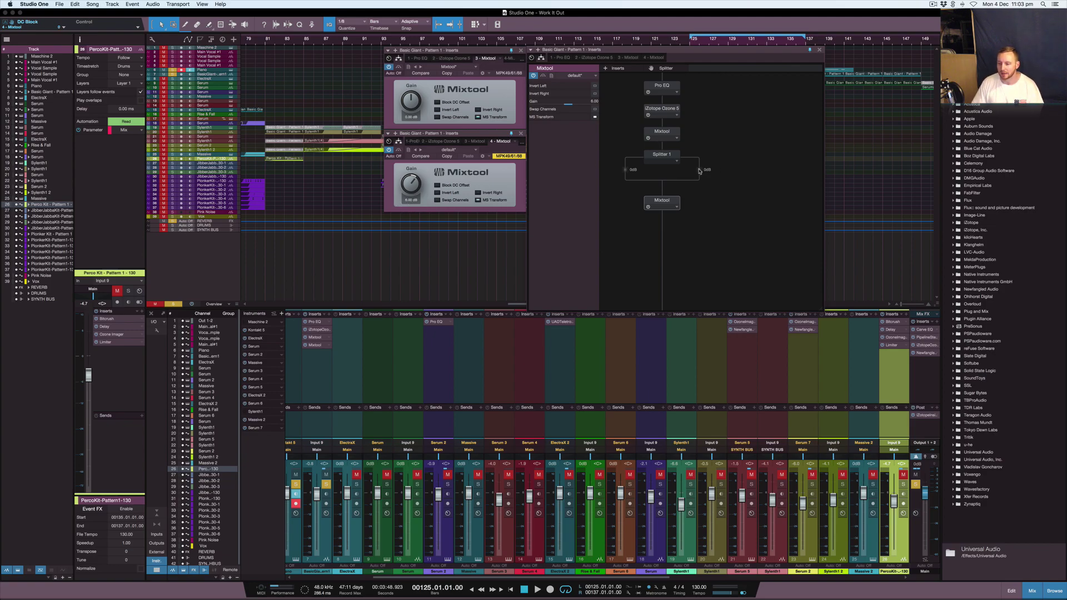
Step: Add a Pro EQ to the splitter's right branch and copy it onto the left branch
click(616, 68)
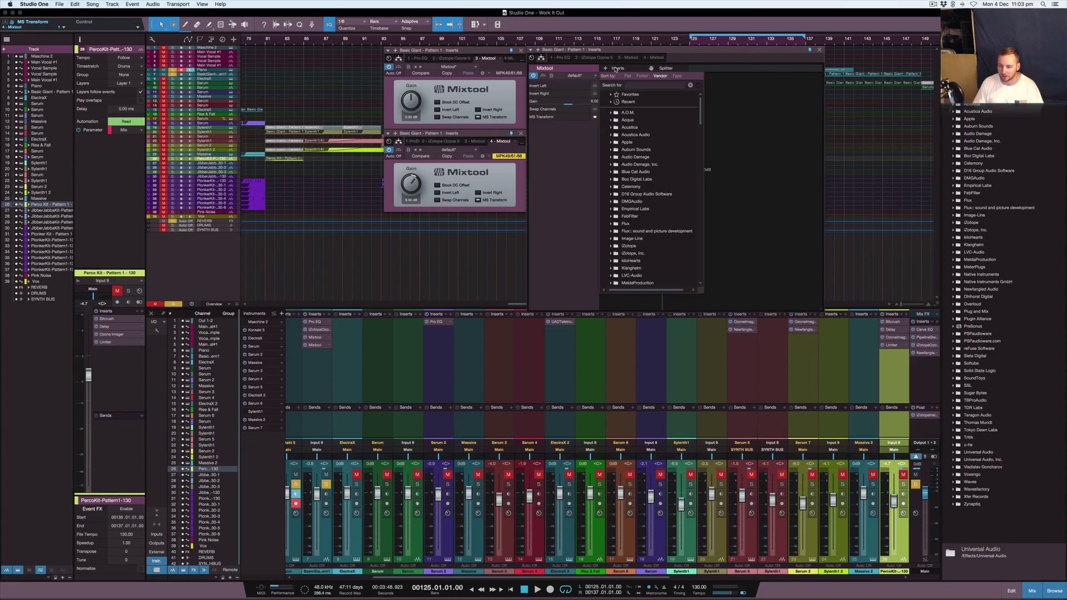
scroll(646, 192, down, 10)
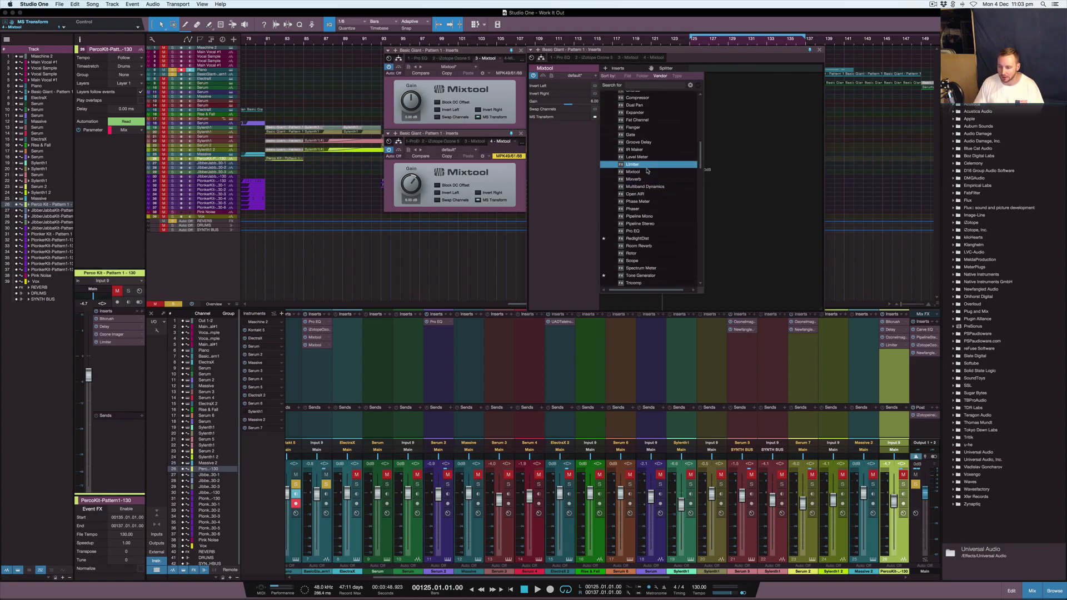
click(654, 231)
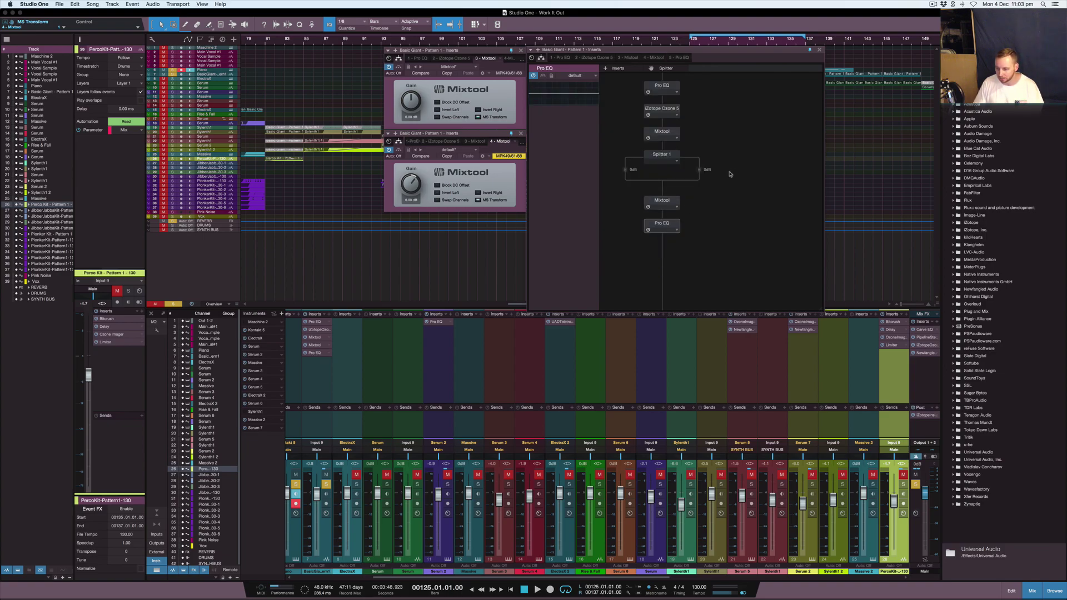
drag(657, 225, 700, 179)
double_click(700, 179)
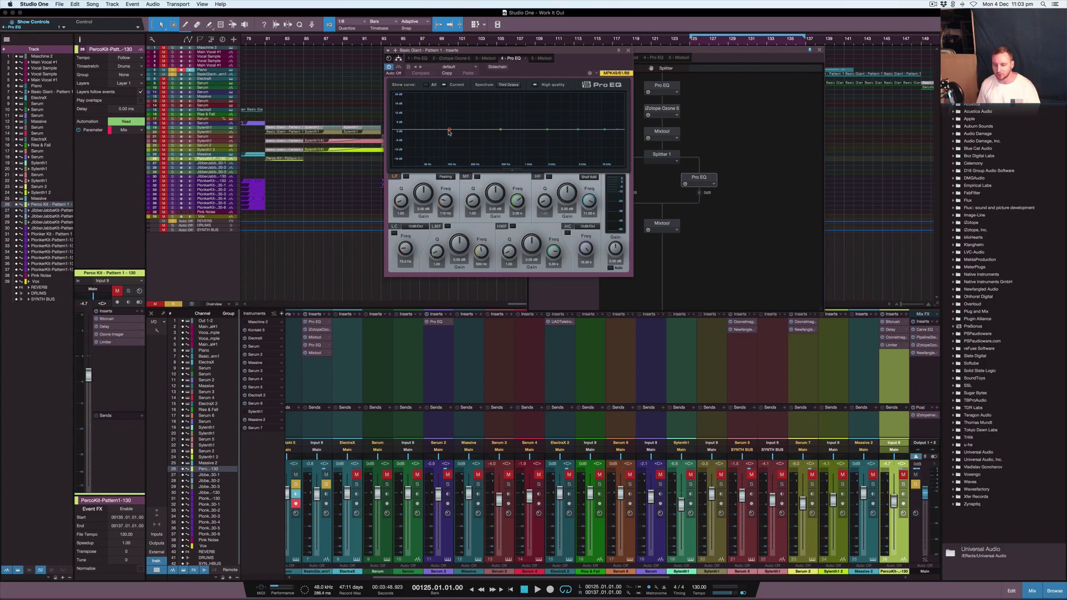
double_click(703, 183)
drag(689, 180, 624, 179)
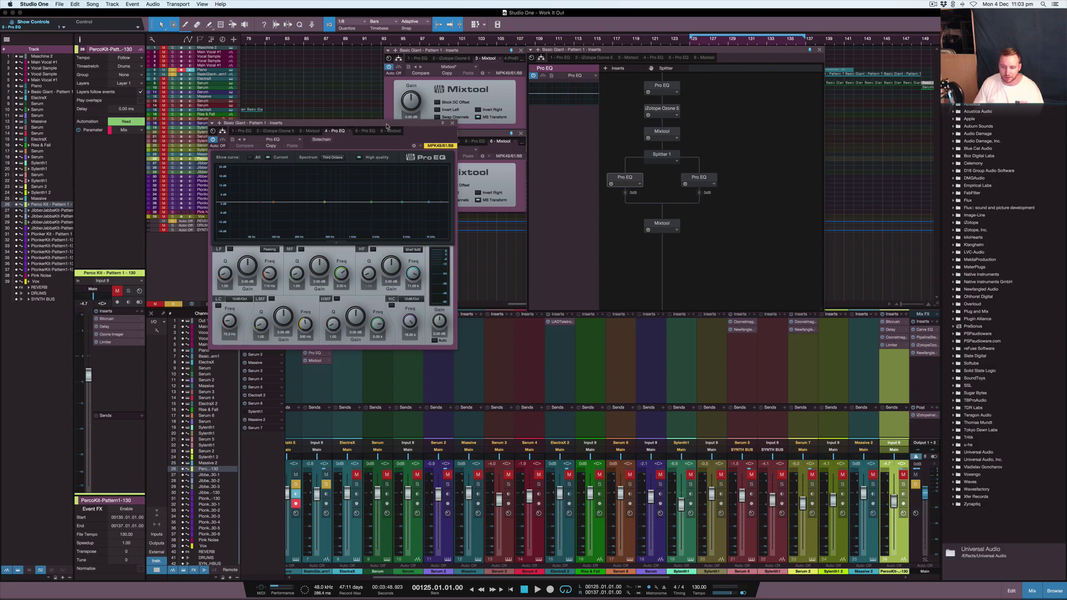
Step: Open both Pro EQ editors and arrange them at the upper left and upper right
drag(383, 123, 750, 238)
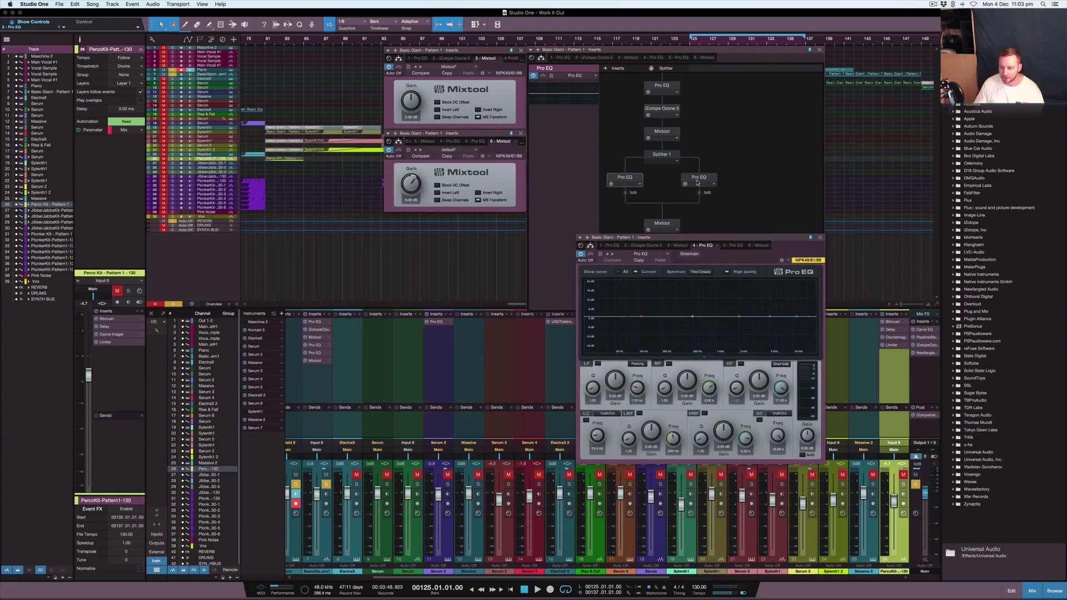
click(820, 238)
double_click(625, 178)
drag(387, 125, 1004, 116)
click(706, 245)
drag(706, 239, 406, 86)
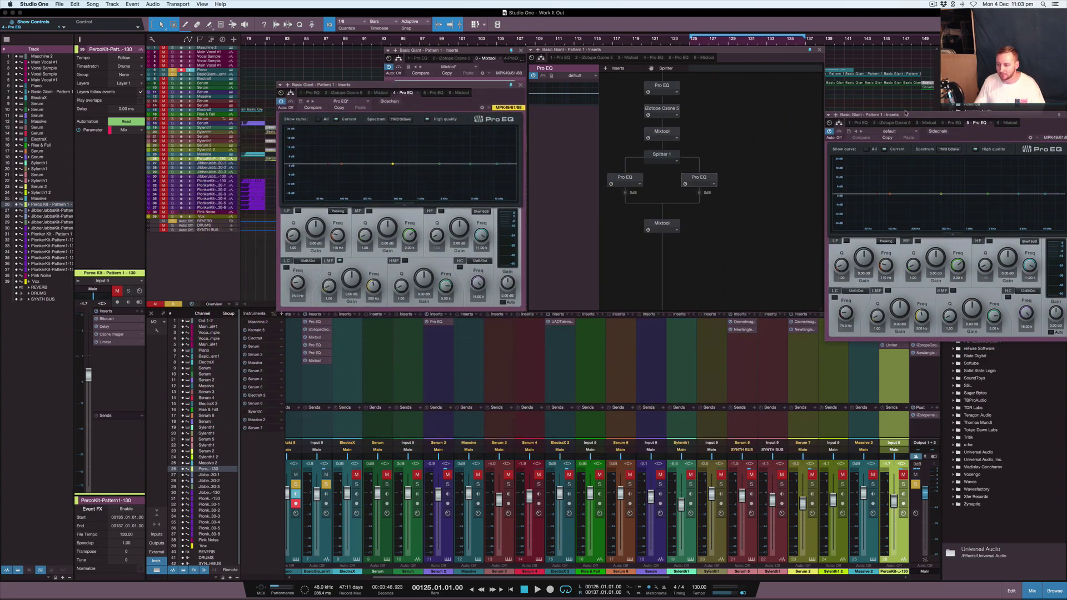
drag(909, 115, 853, 77)
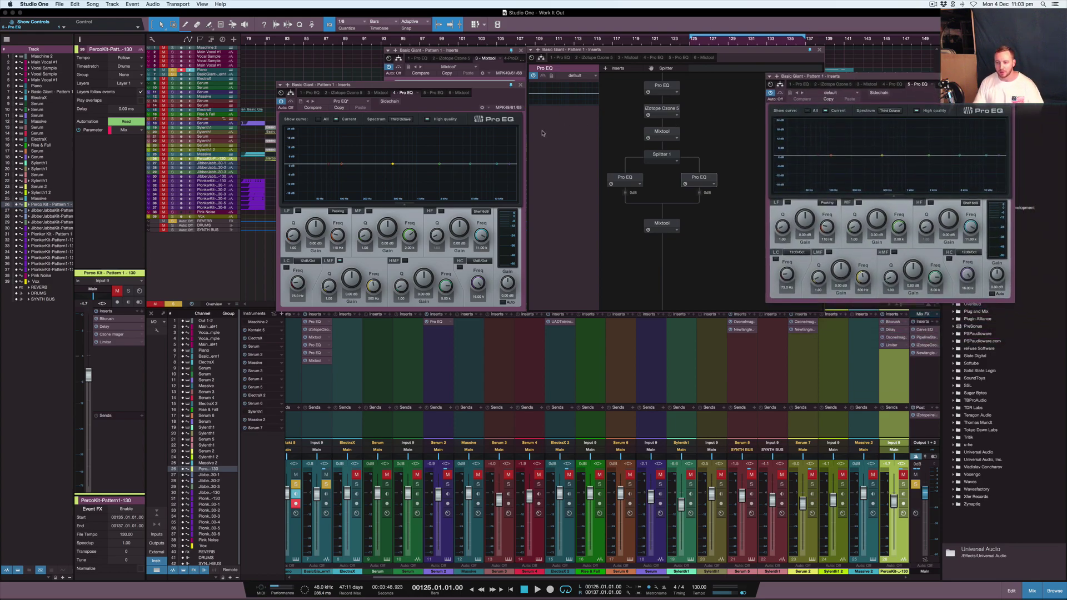
click(344, 167)
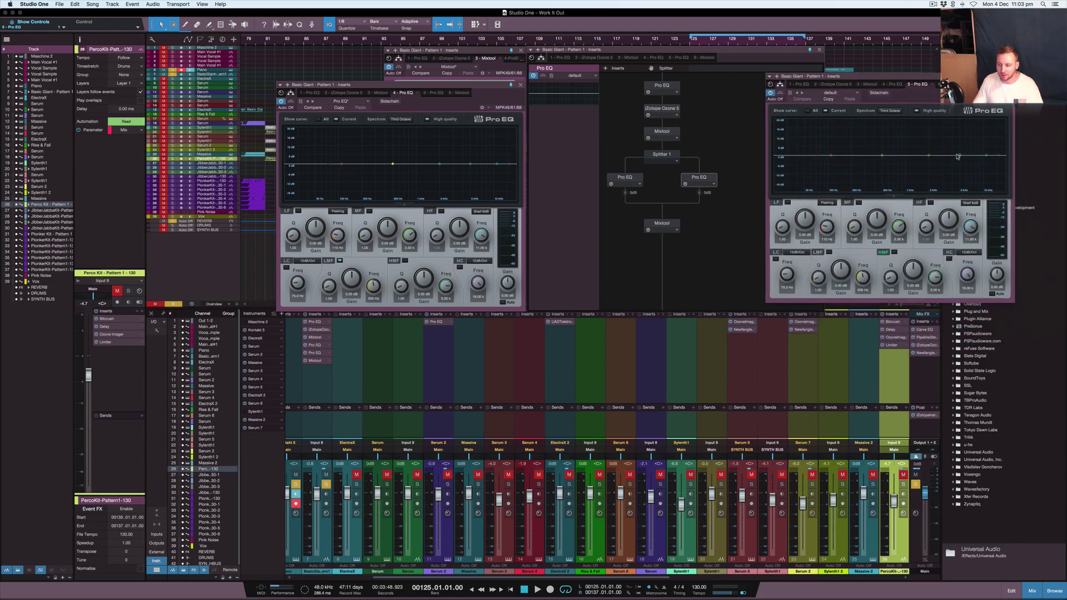
click(927, 155)
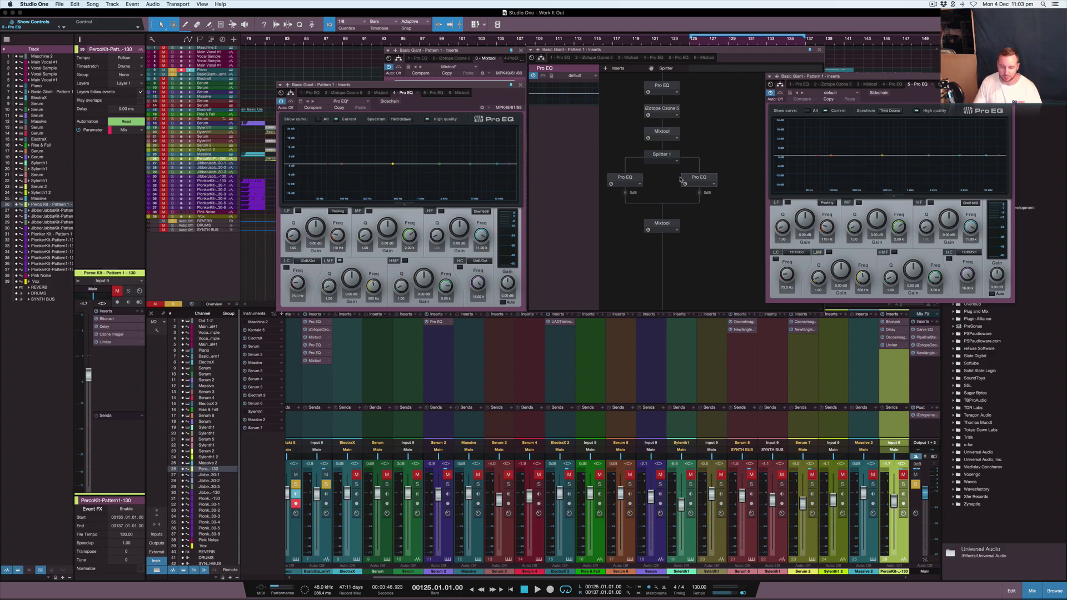
Step: Play the song, pull the splitter's left branch level to -oo dB, then stop playback
key(space)
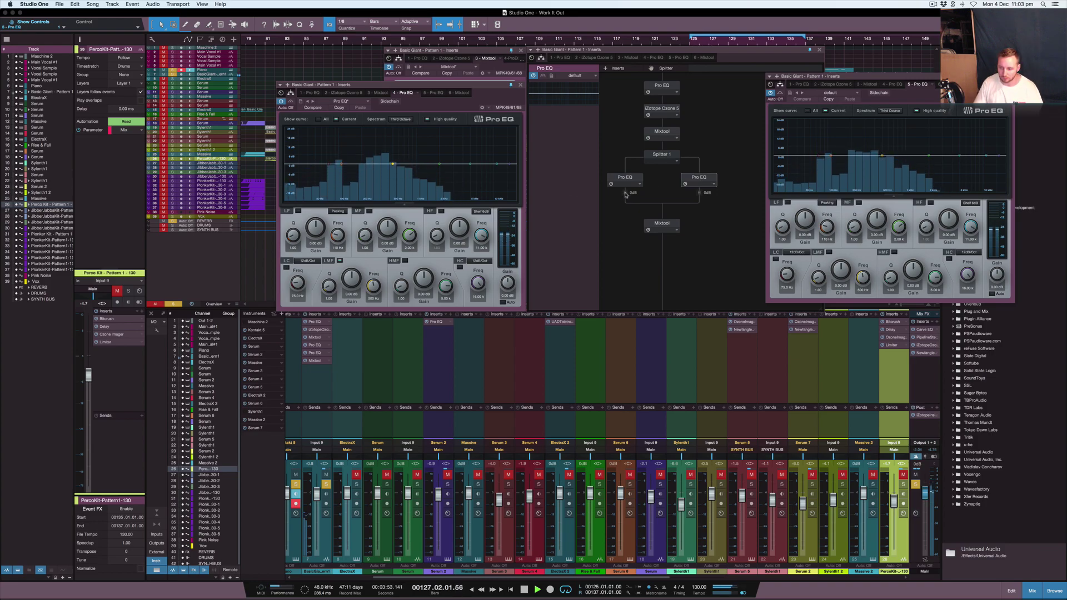
drag(624, 194, 587, 390)
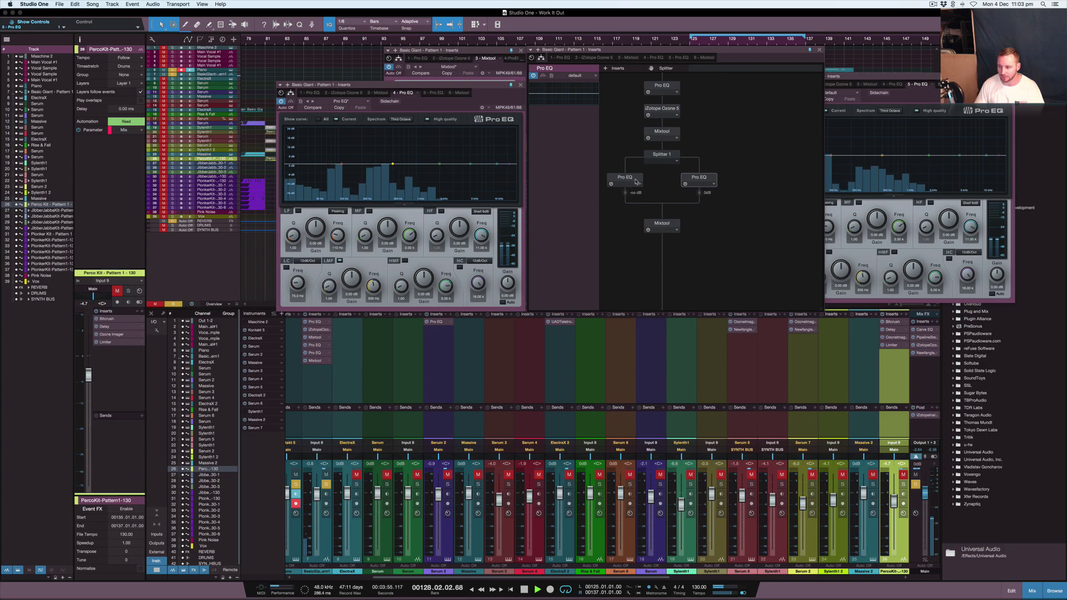
click(939, 79)
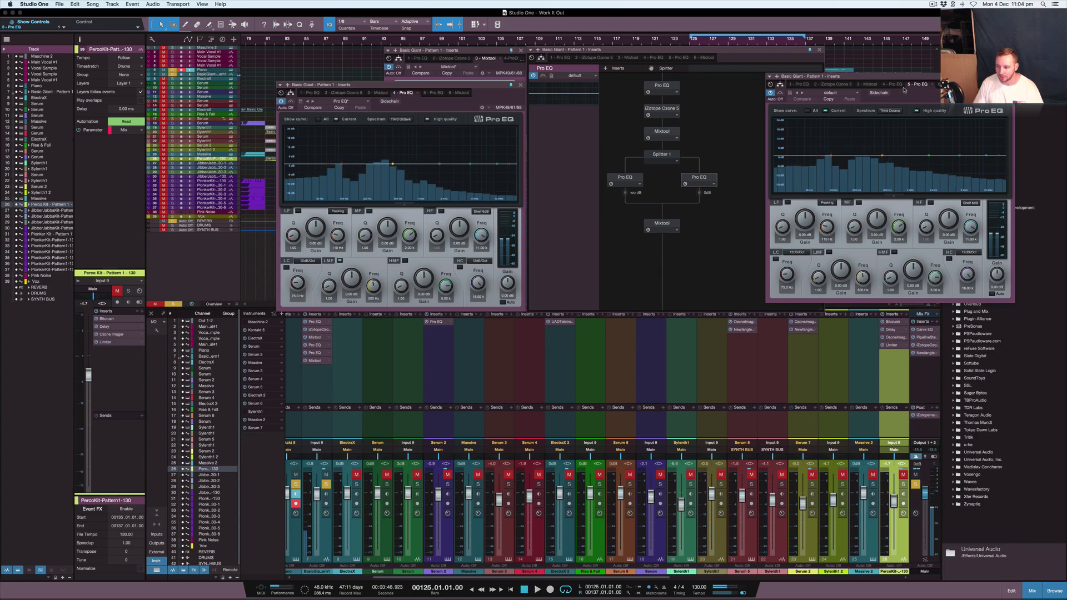
key(space)
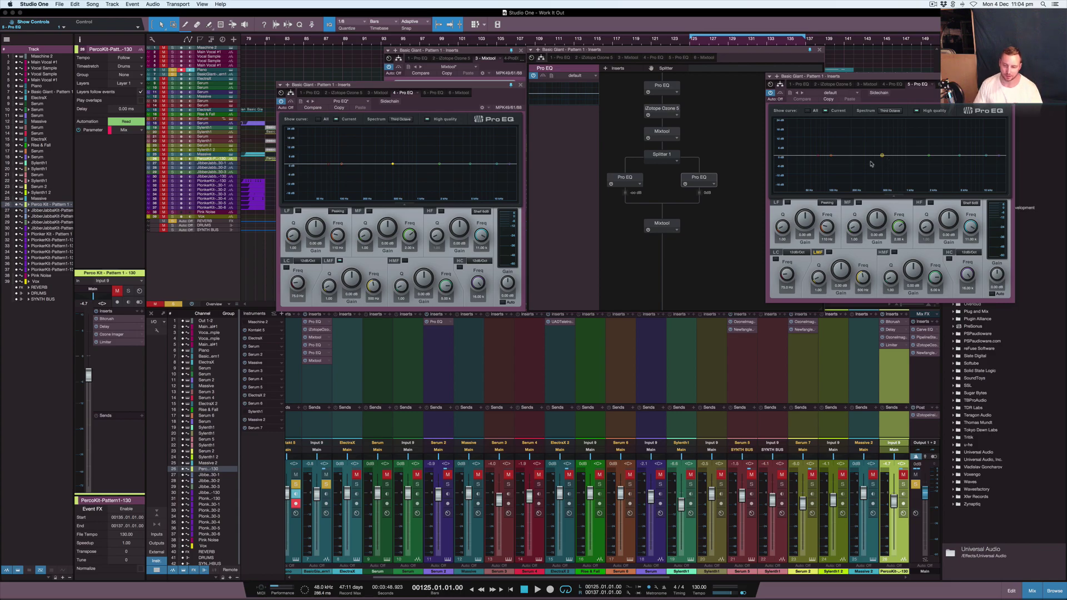
Step: Close the first Pro EQ editor and remove Splitter 1 from the chain
click(520, 85)
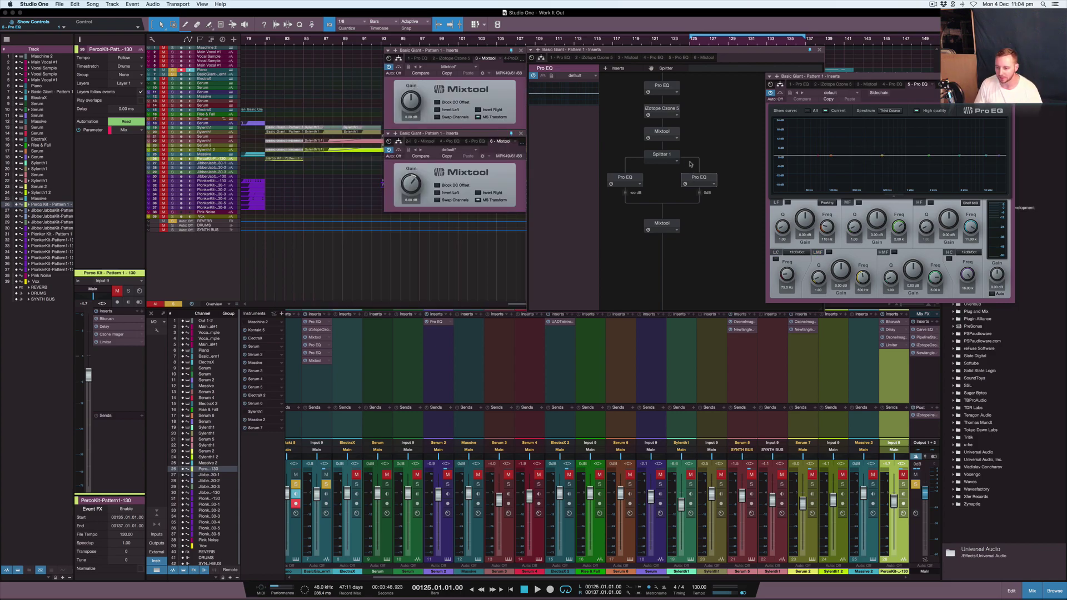
click(676, 160)
click(677, 161)
click(659, 169)
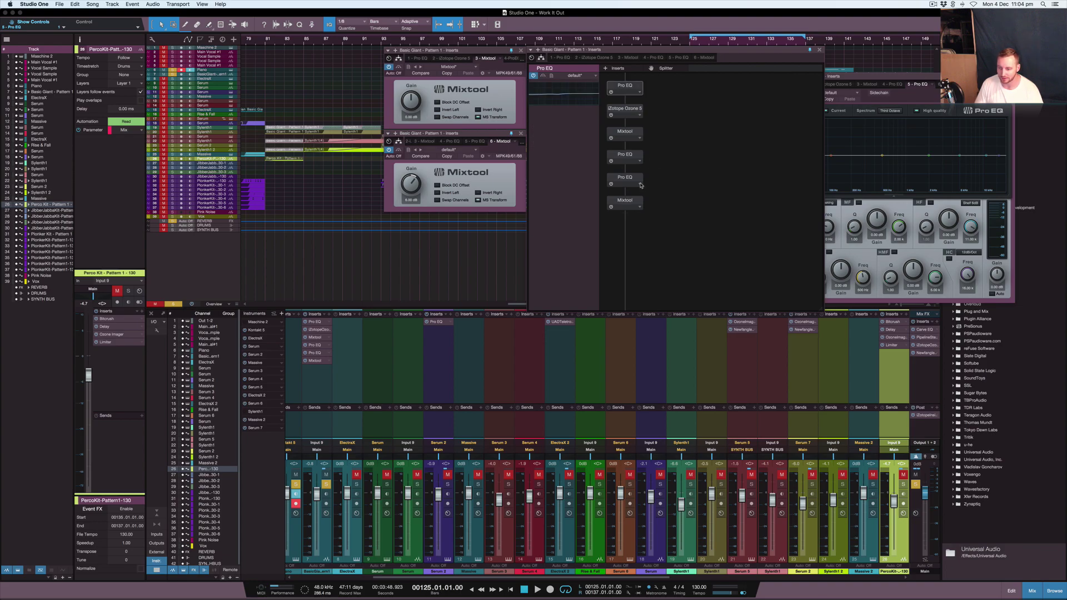
Step: Remove the extra Pro EQs and both Mixtools from the chain
click(640, 184)
click(625, 211)
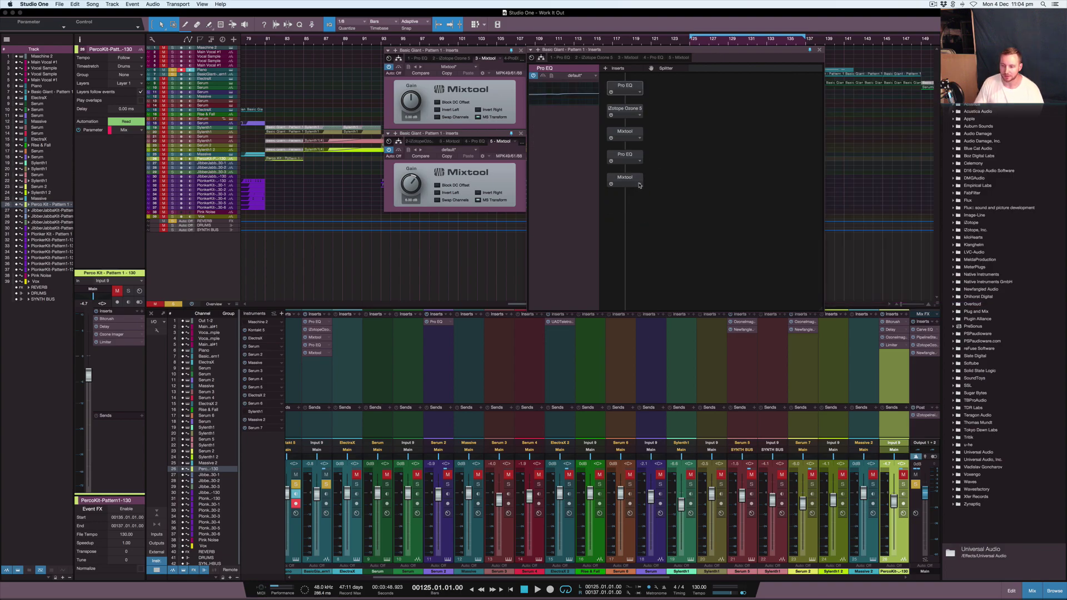
click(638, 184)
click(635, 214)
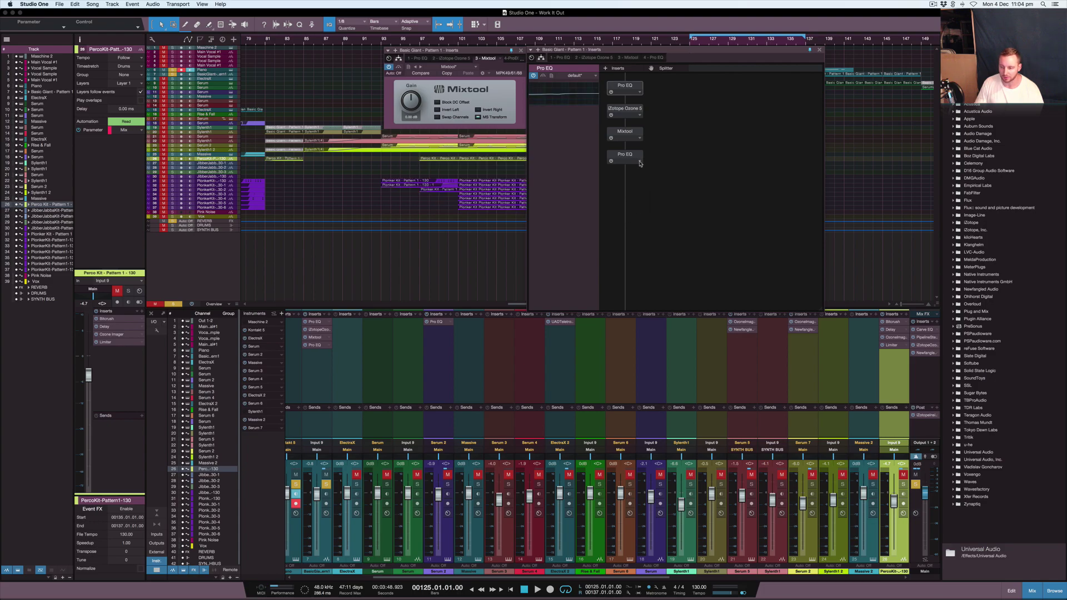
click(639, 161)
click(625, 191)
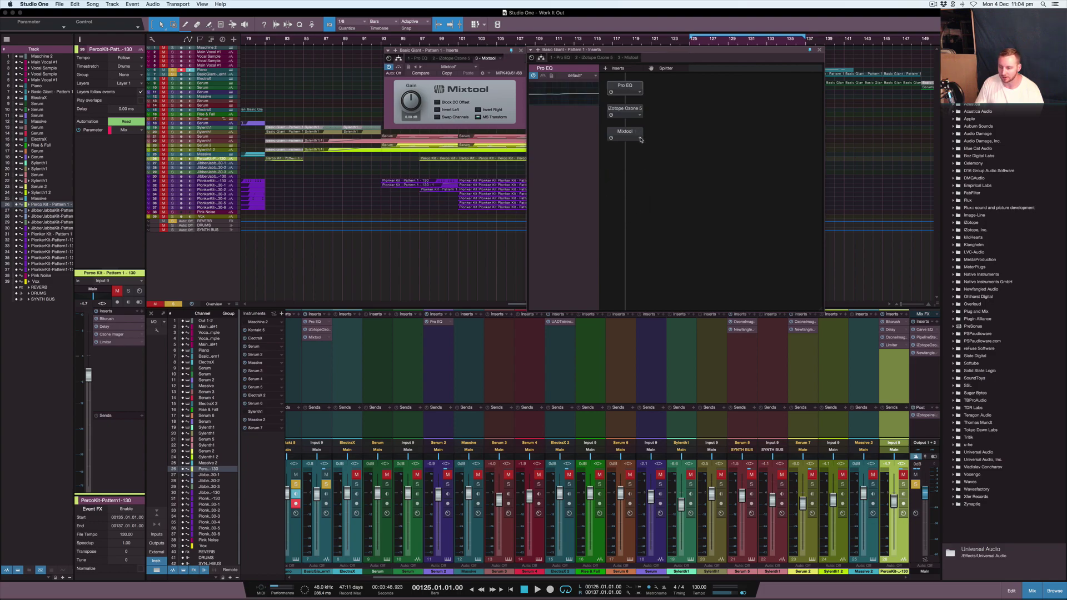
click(640, 140)
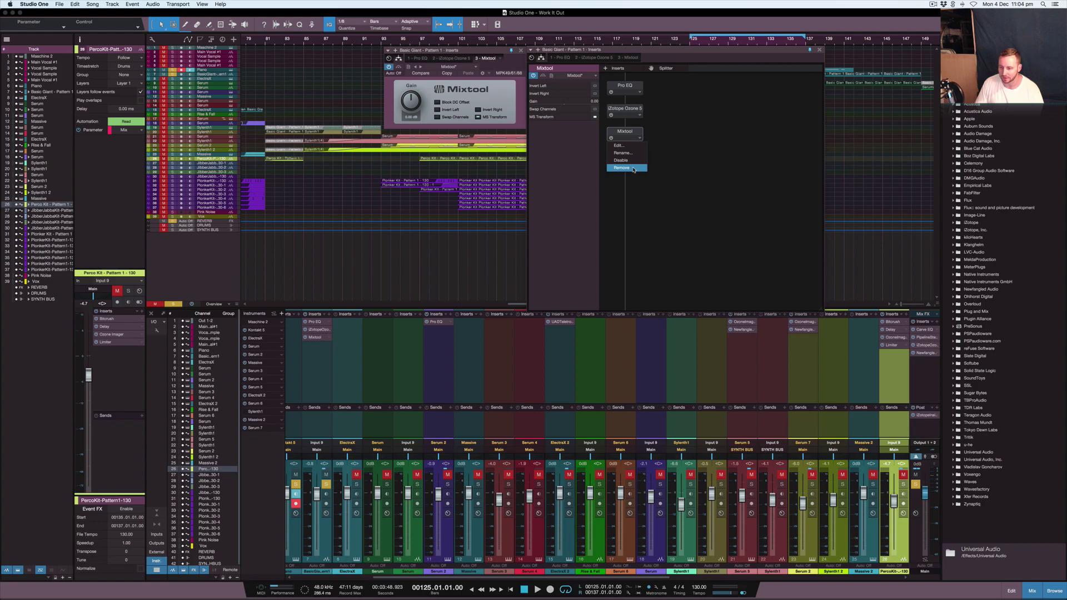
click(628, 171)
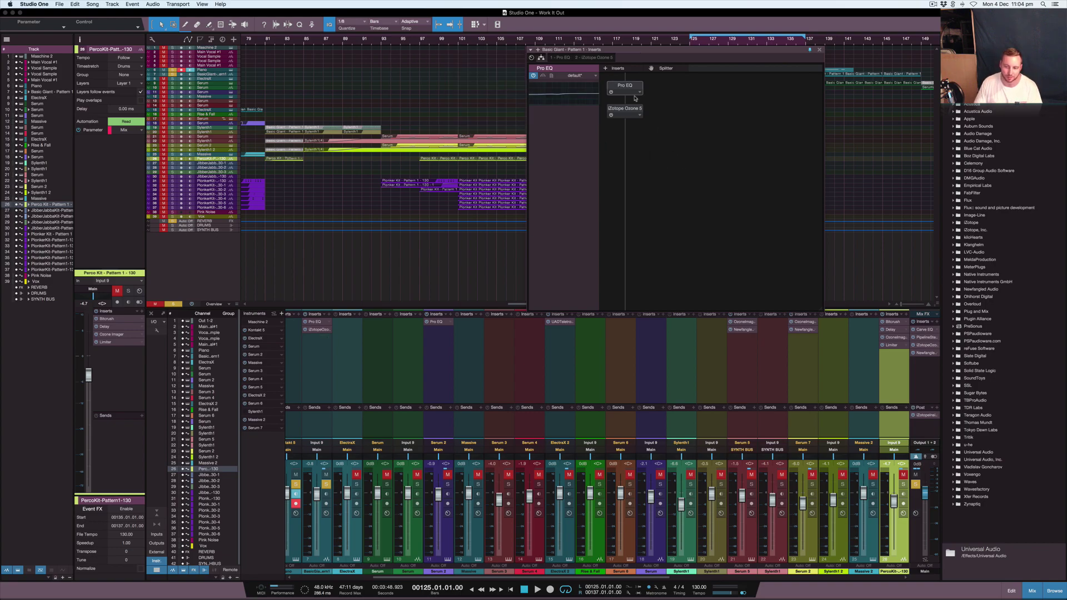
Step: Close the Basic Giant inserts window
click(821, 49)
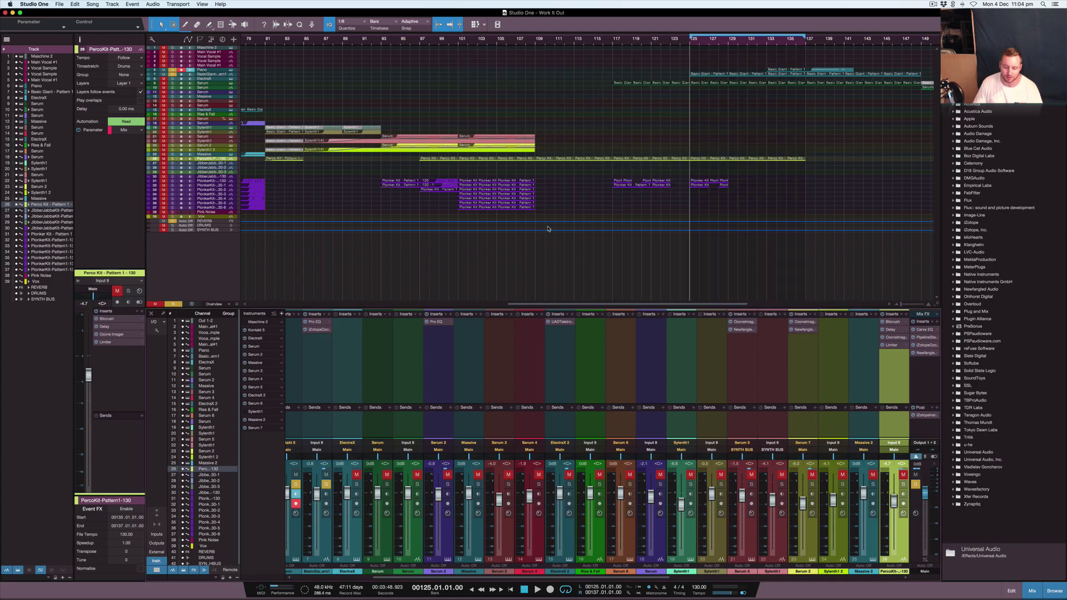